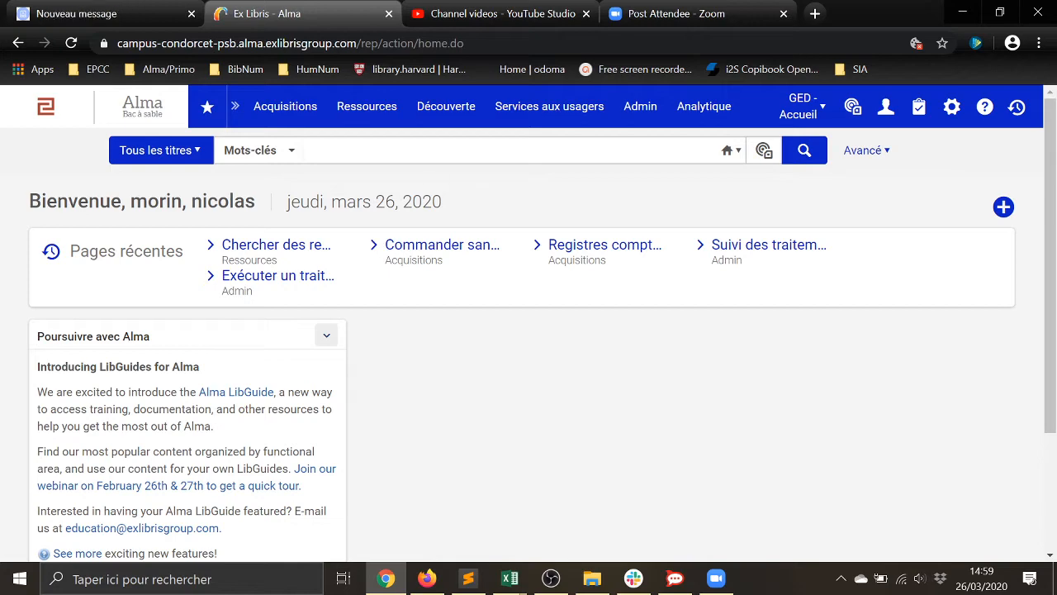
Search all titles in the Communauté zone by keyword for "The Cambridge Companion to Aristotle's Nicomachean Ethics".
left_click(413, 150)
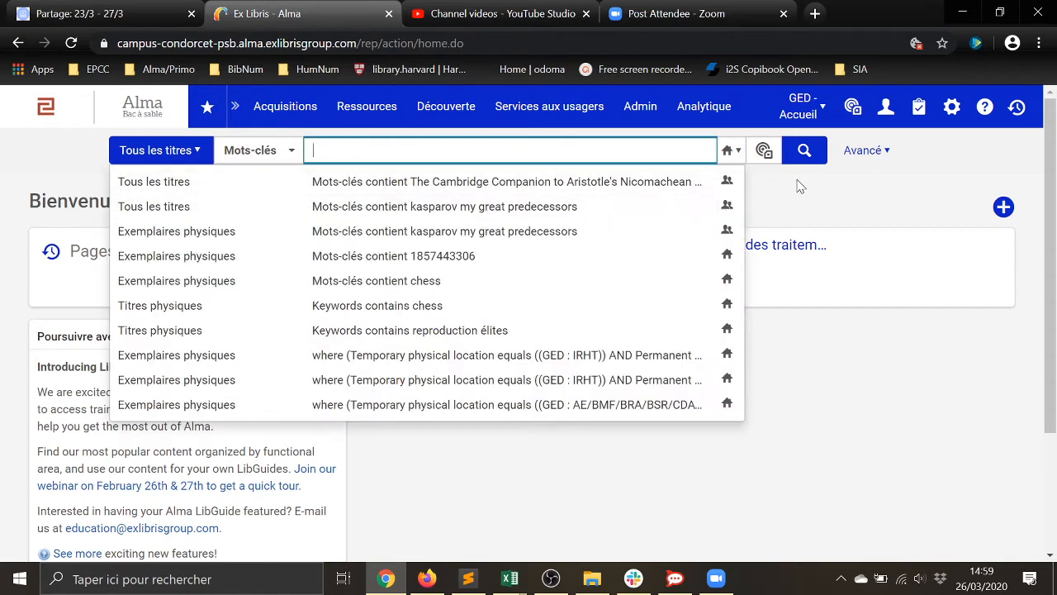
left_click(796, 181)
left_click(728, 151)
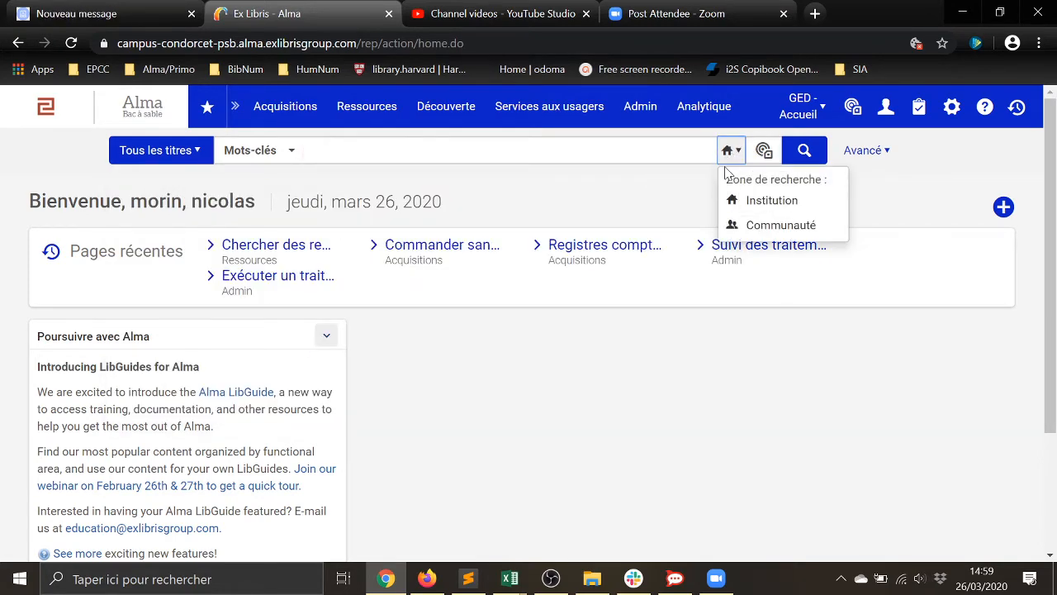
left_click(760, 226)
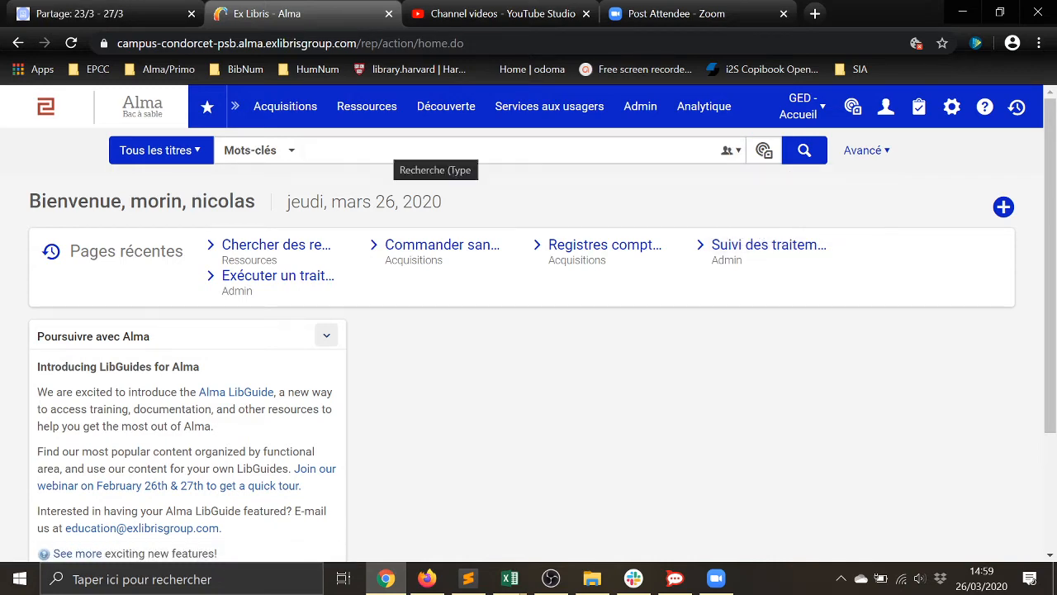
left_click(413, 150)
type("The Cambridge Companion to Aristotle's Nicomachean Ethics")
key("Return")
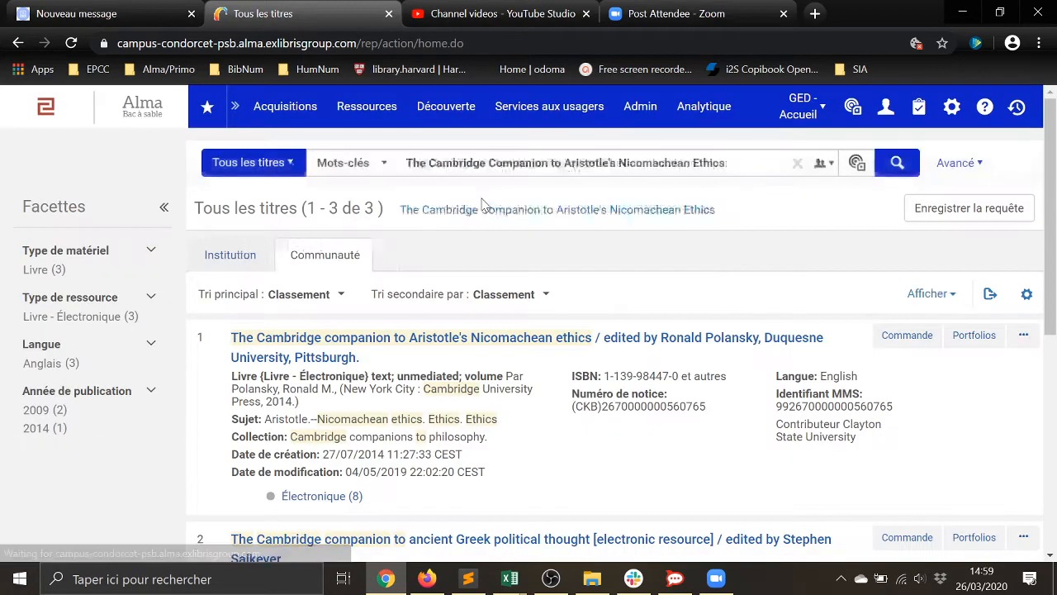
Review the Communauté search results, their resource types and electronic holdings, and the available search zones.
scroll(531, 431, "down", 5)
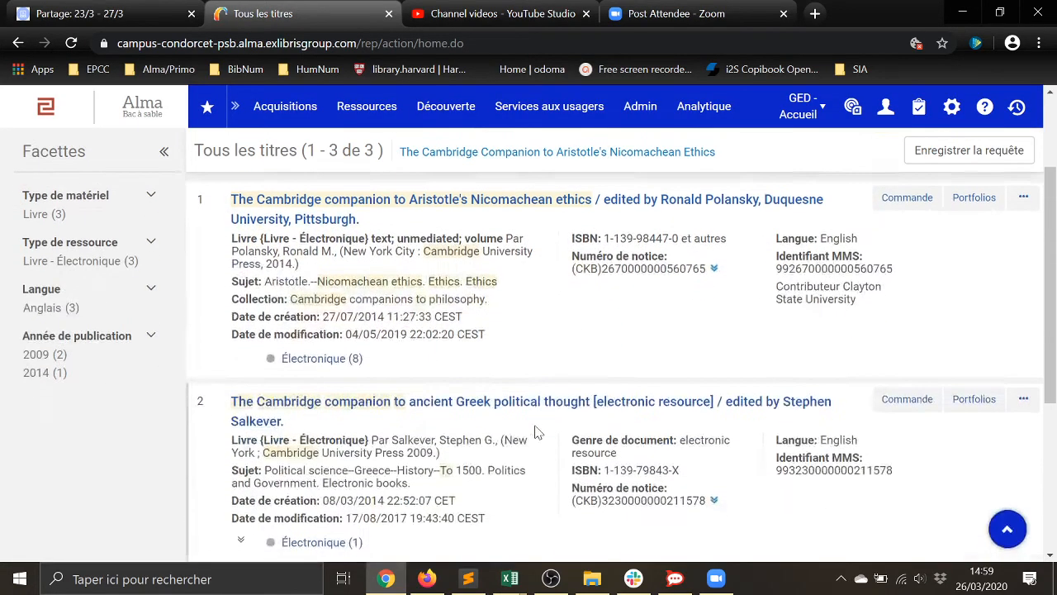
scroll(535, 432, "up", 5)
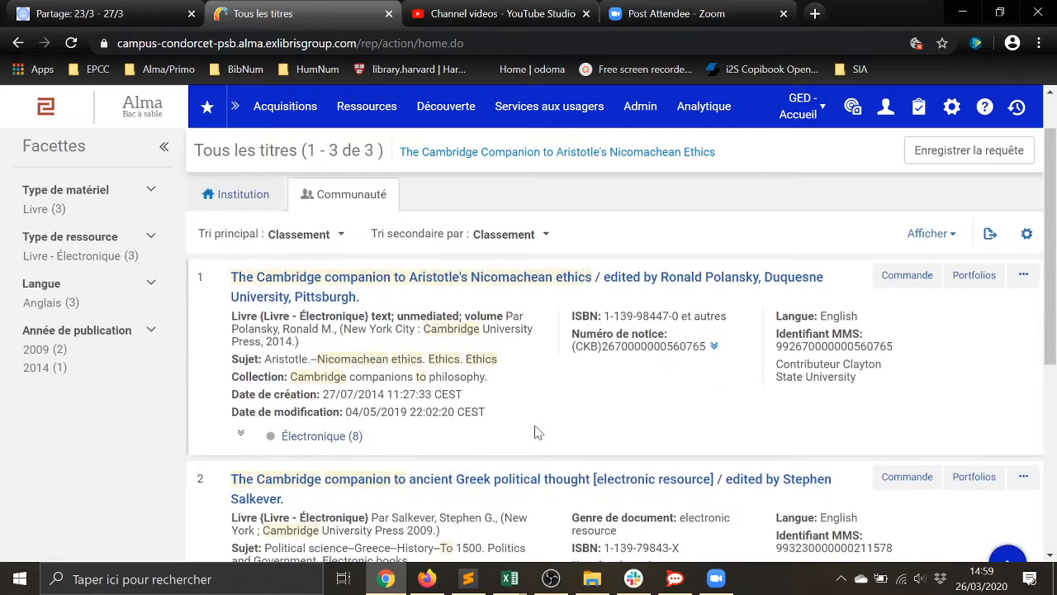
scroll(535, 432, "down", 3)
scroll(535, 432, "down", 1)
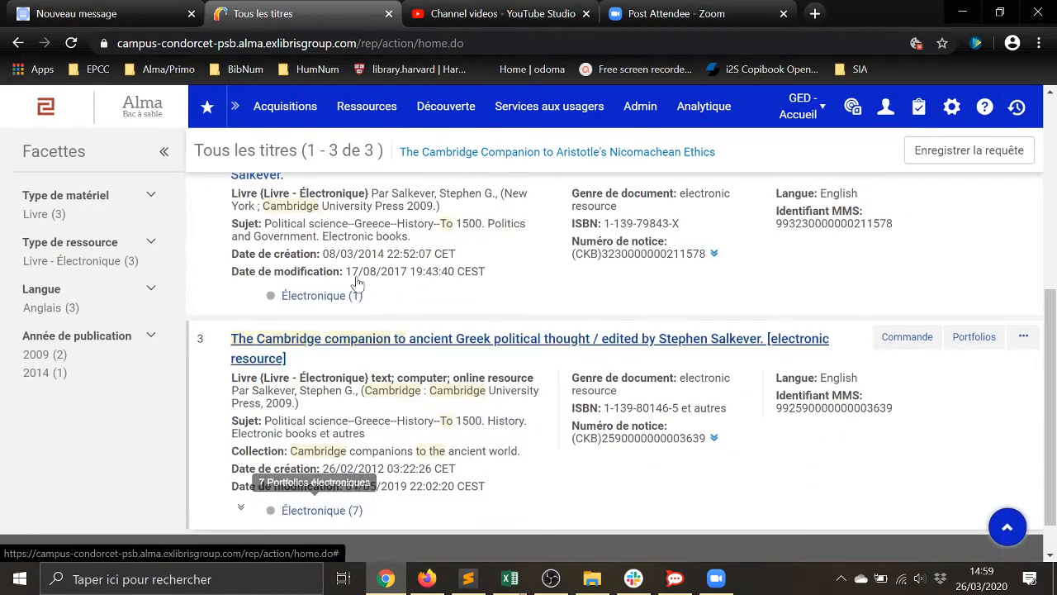
scroll(346, 306, "up", 3)
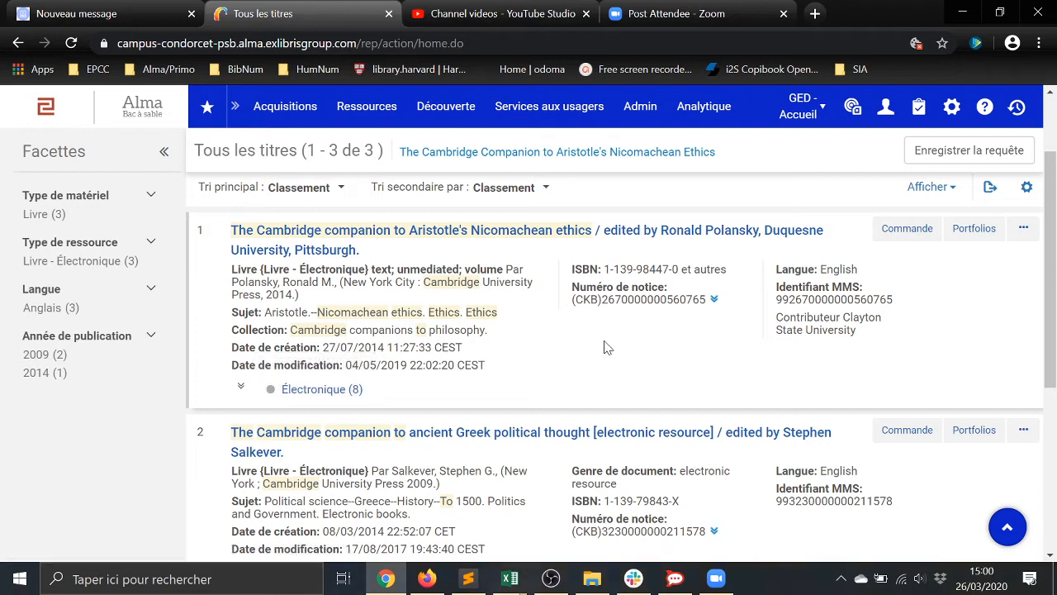
scroll(603, 347, "up", 1)
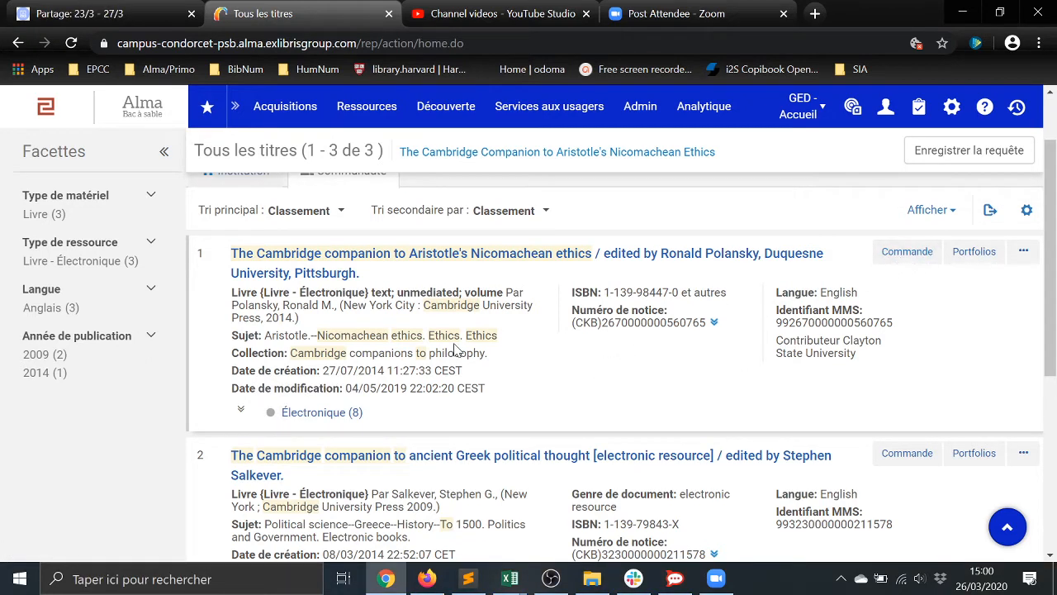
scroll(454, 348, "up", 3)
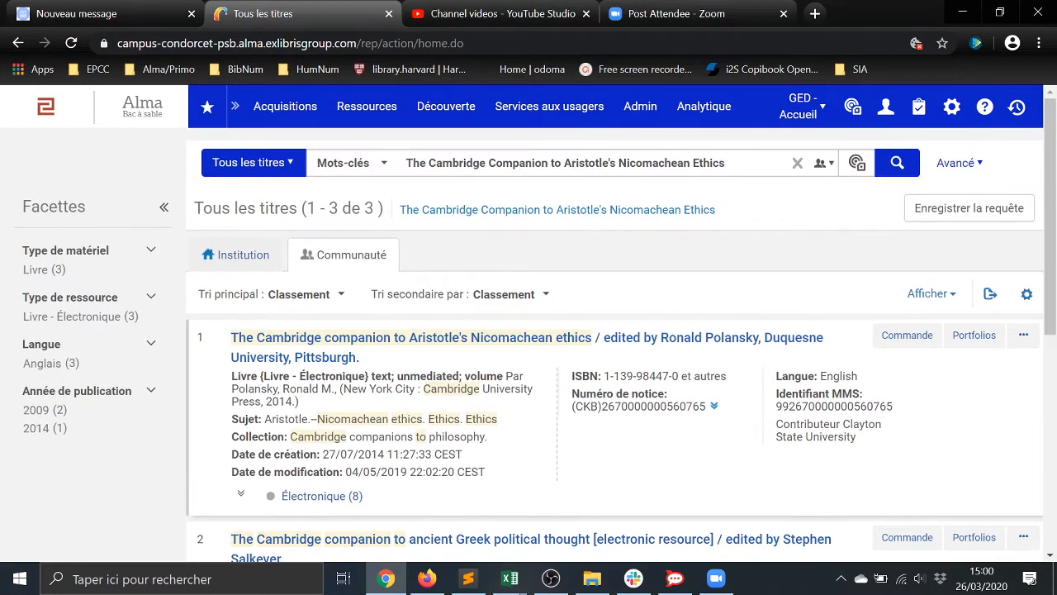
left_click(826, 163)
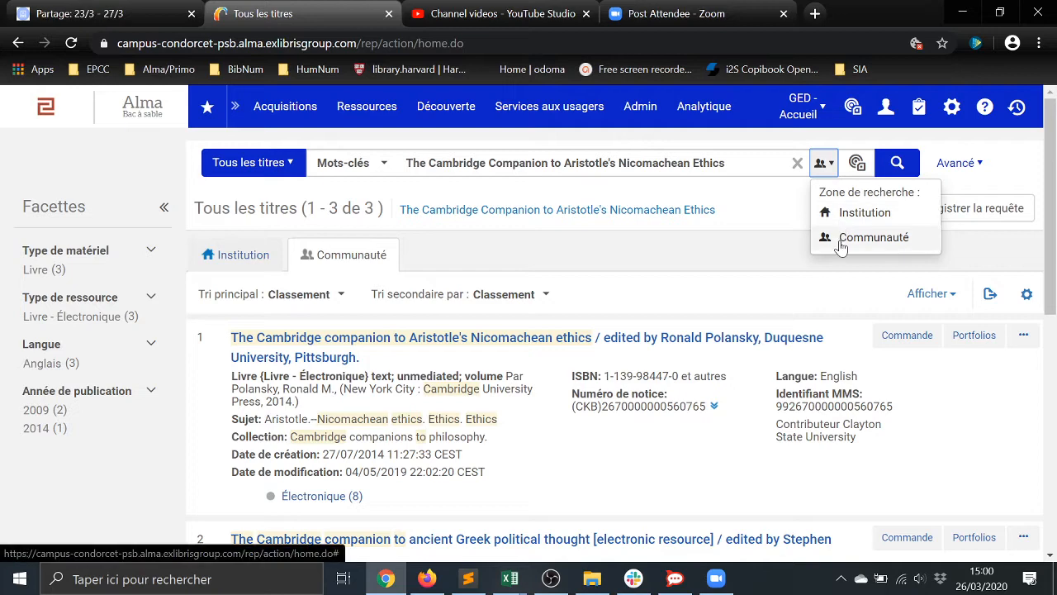
left_click(777, 252)
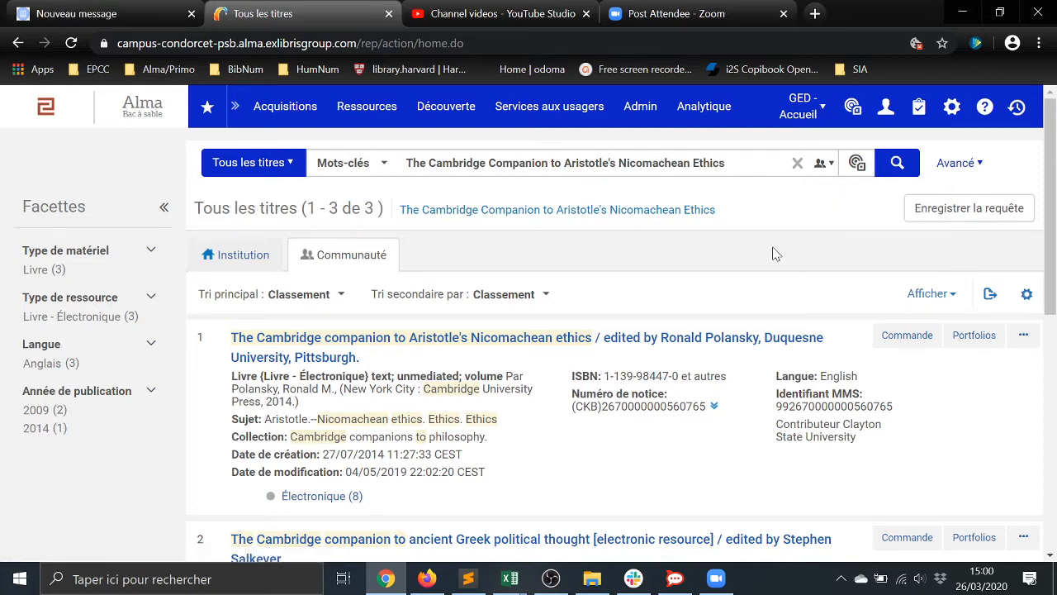
Search external resources with the British Library profile, all fields containing the phrase "The Cambridge Companion to Aristotle's Nicomachean Ethics".
left_click(351, 120)
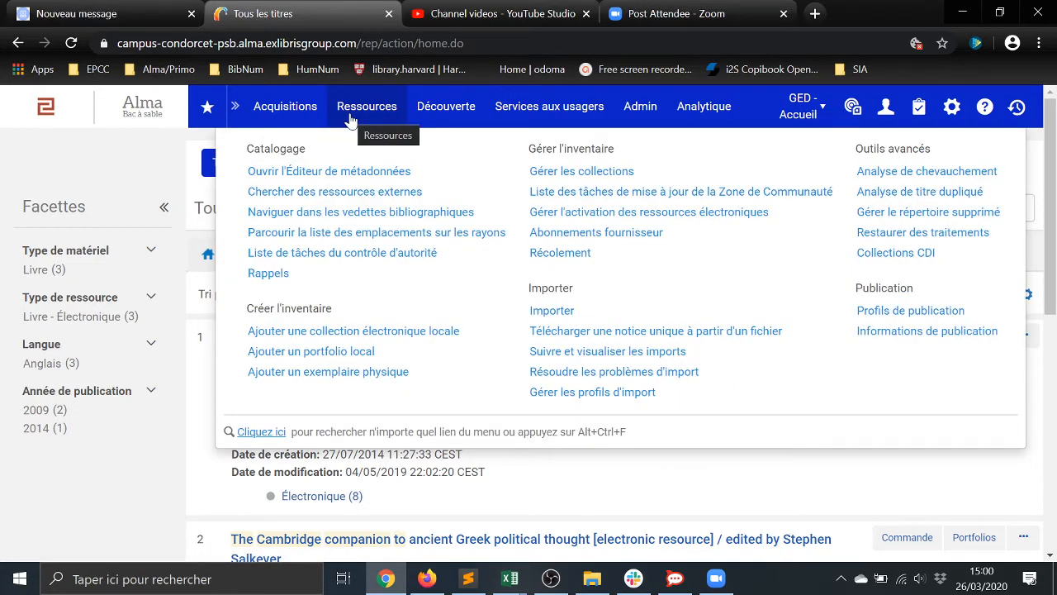
left_click(352, 195)
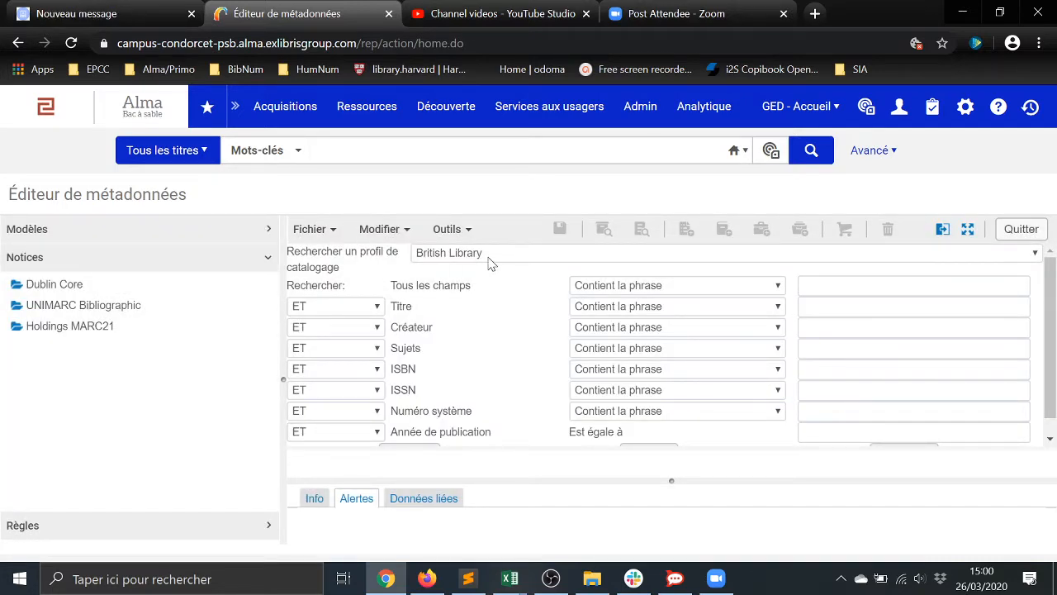
left_click(912, 284)
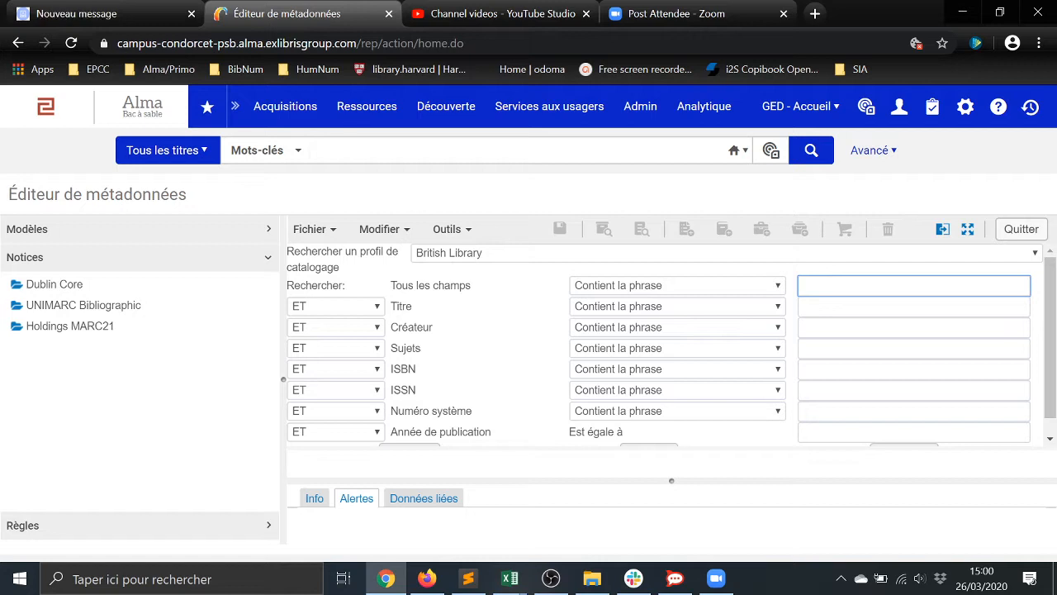
type("The Cambridge Companion to Aristotle's Nicomachean Ethics")
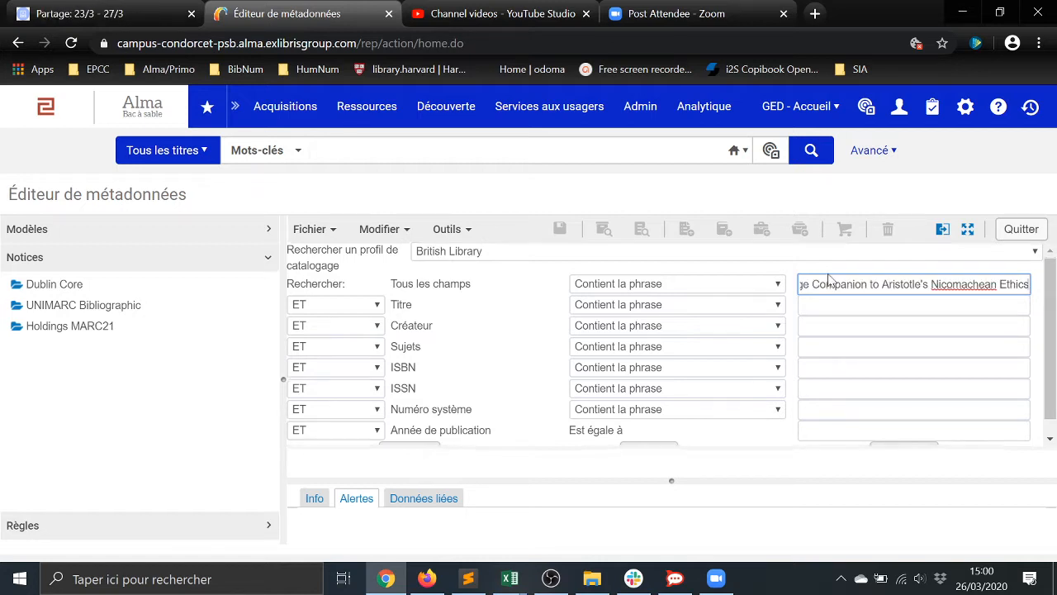
scroll(830, 281, "down", 1)
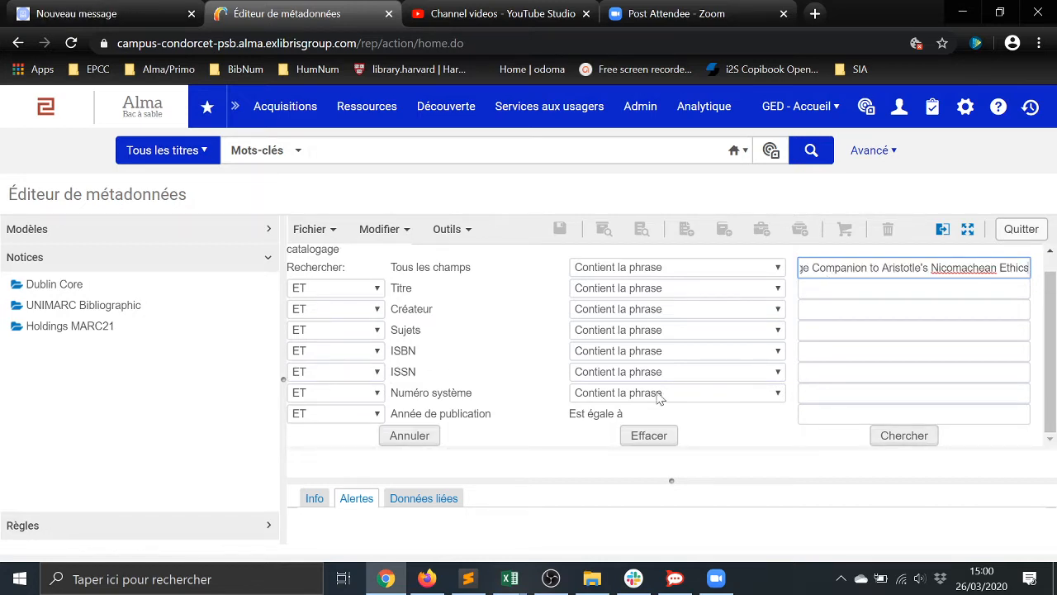
left_click(899, 438)
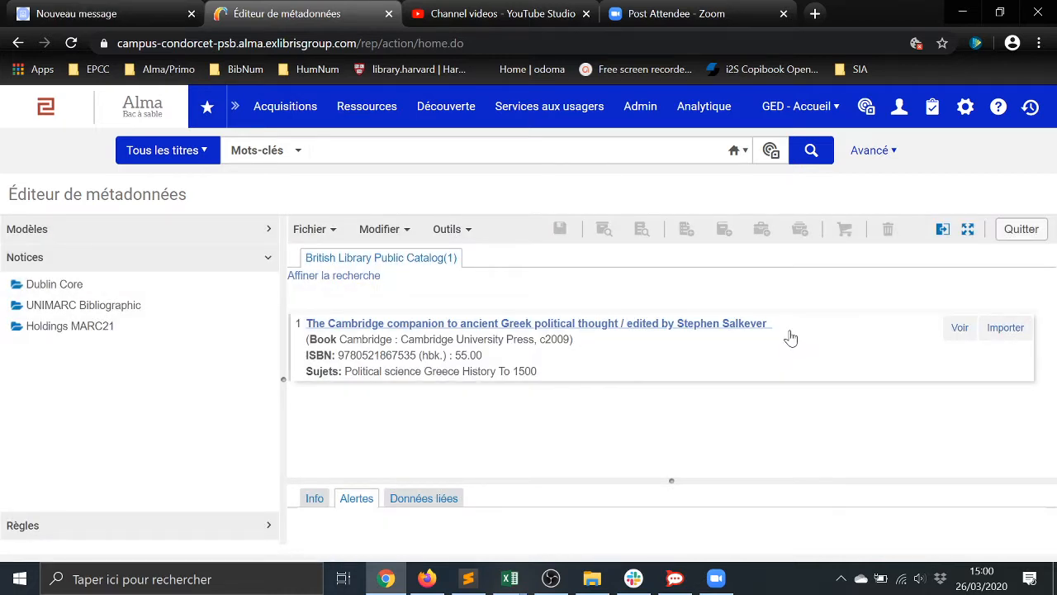
Import the British Library record on ancient Greek political thought and start an order line from it, minimizing the RFID connector window.
left_click(1005, 328)
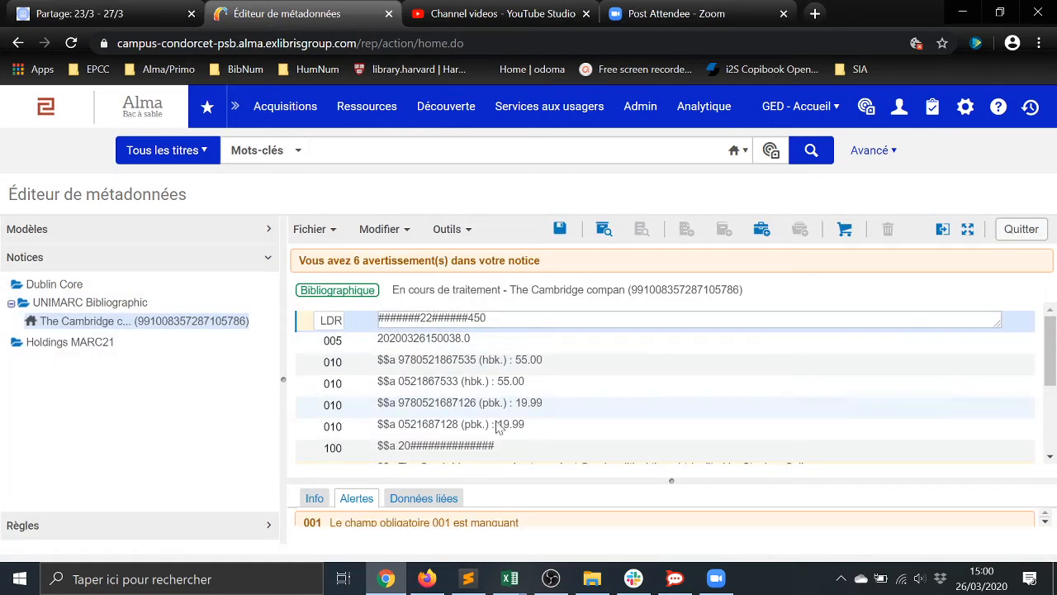
scroll(500, 422, "down", 5)
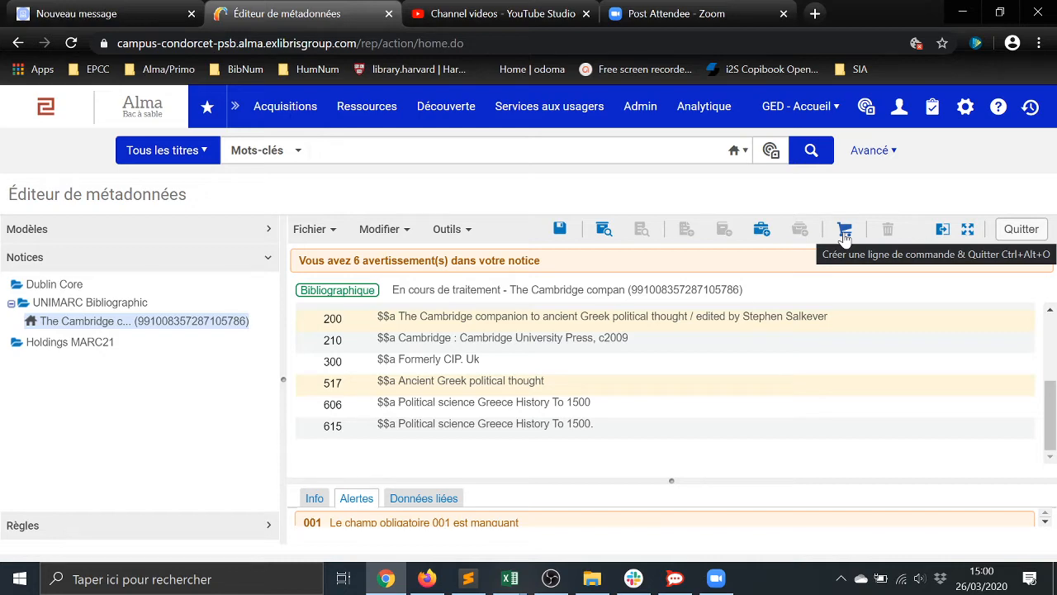
left_click(844, 232)
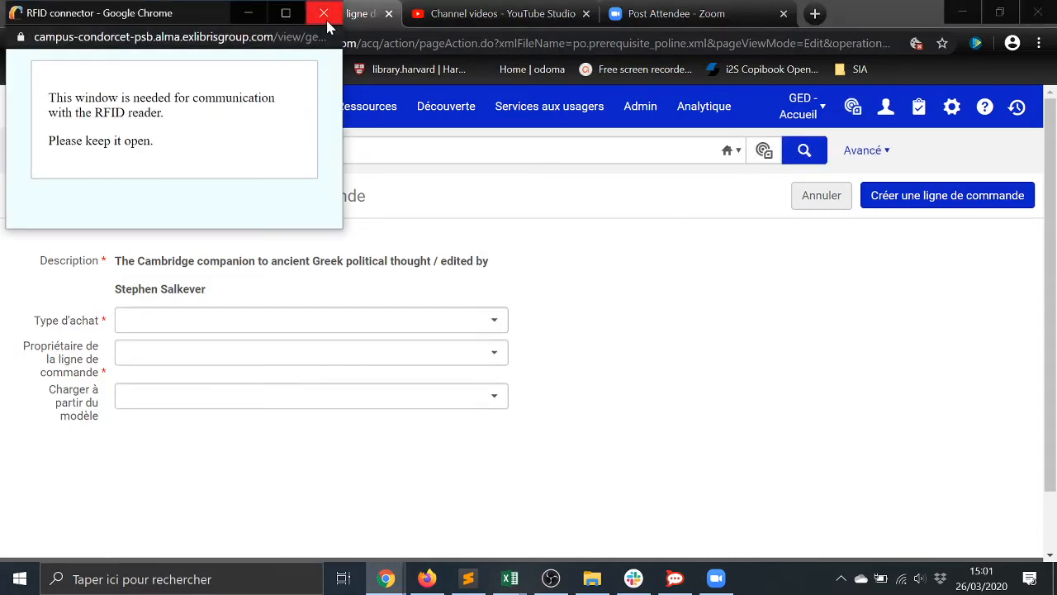
left_click(247, 13)
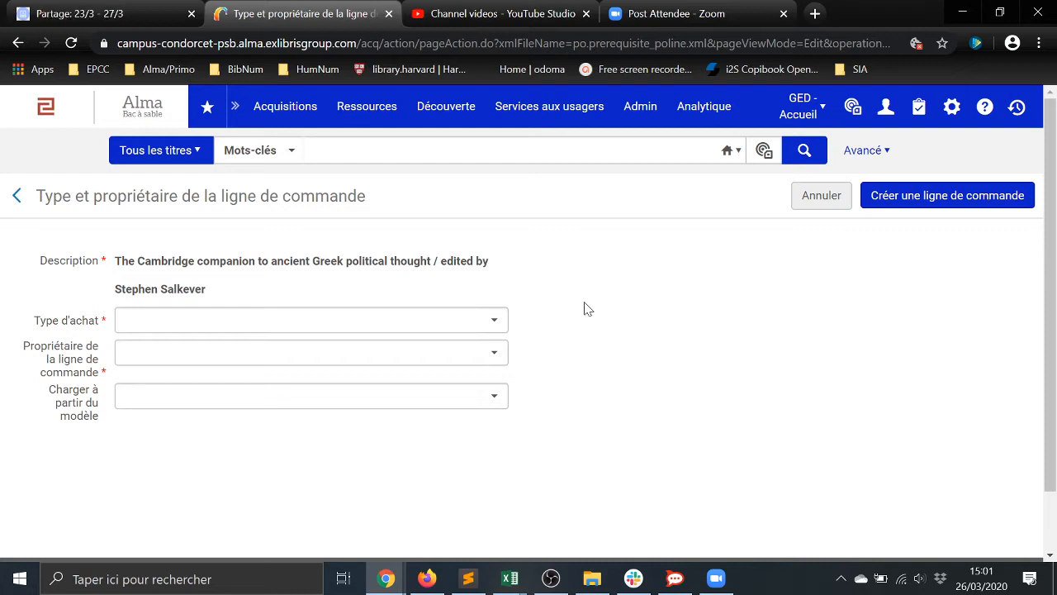
Set the order line's purchase type to Livre imprimé - Achat ponctuel and its owner to GED.
left_click(499, 327)
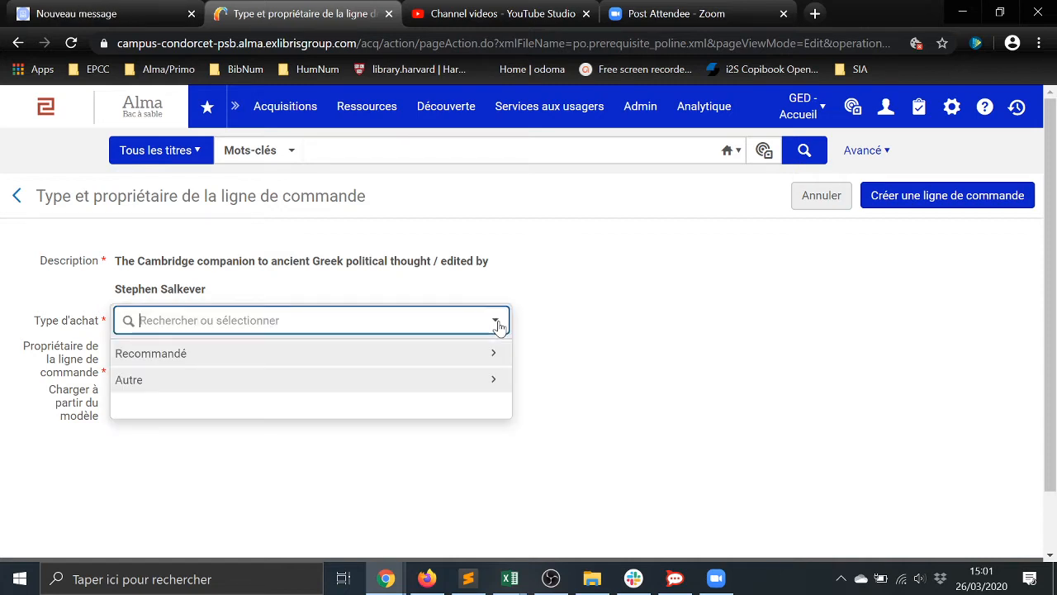
left_click(147, 354)
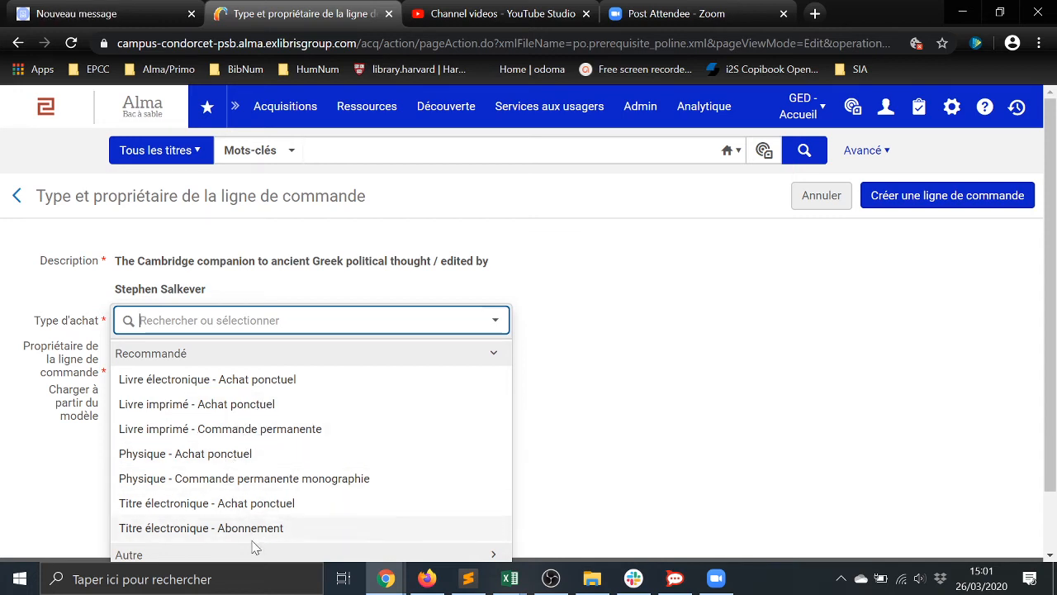
left_click(250, 405)
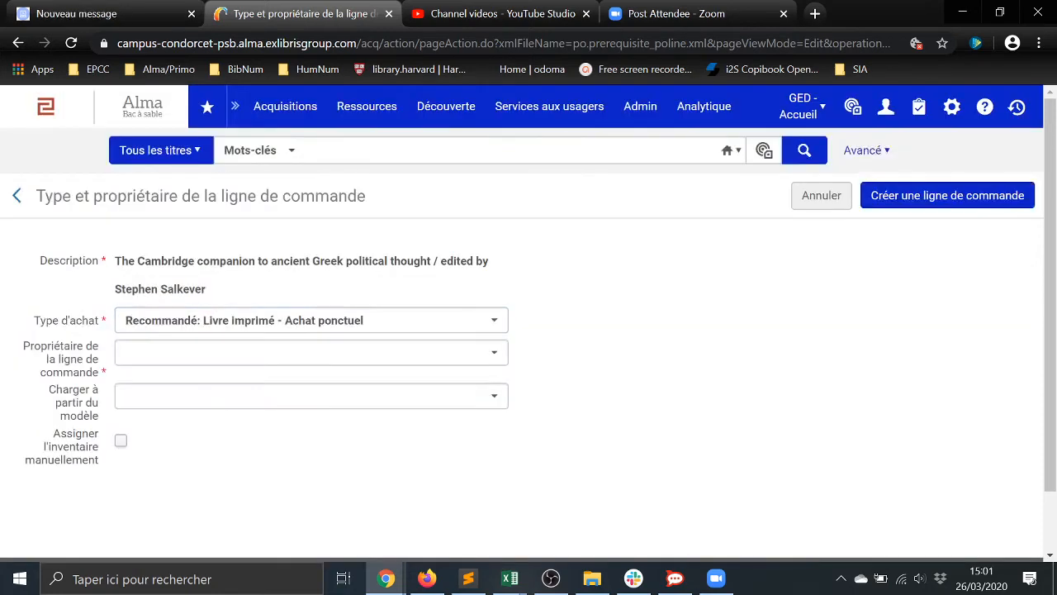
left_click(165, 352)
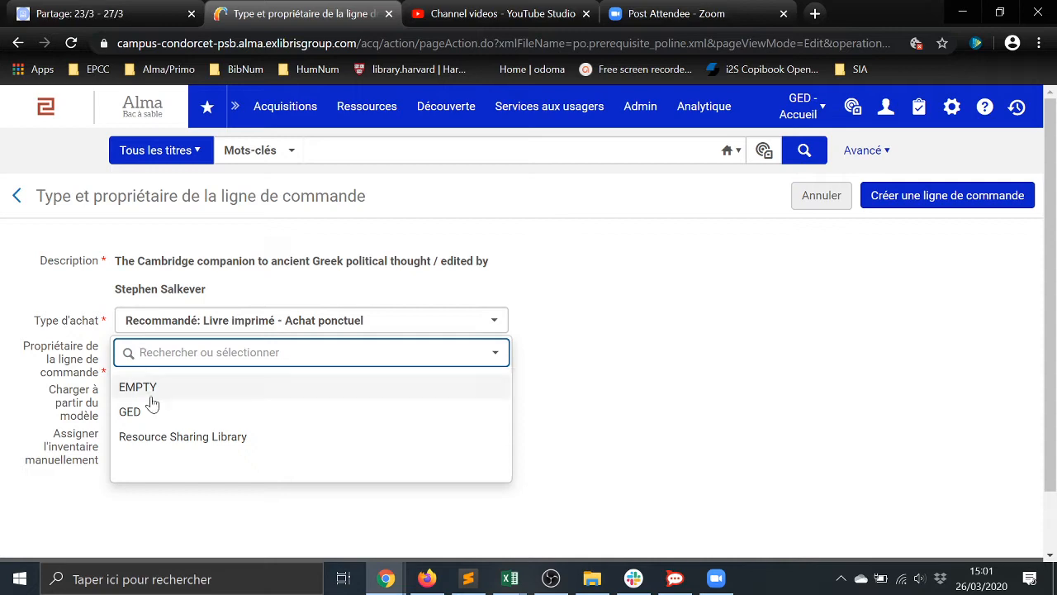
left_click(131, 412)
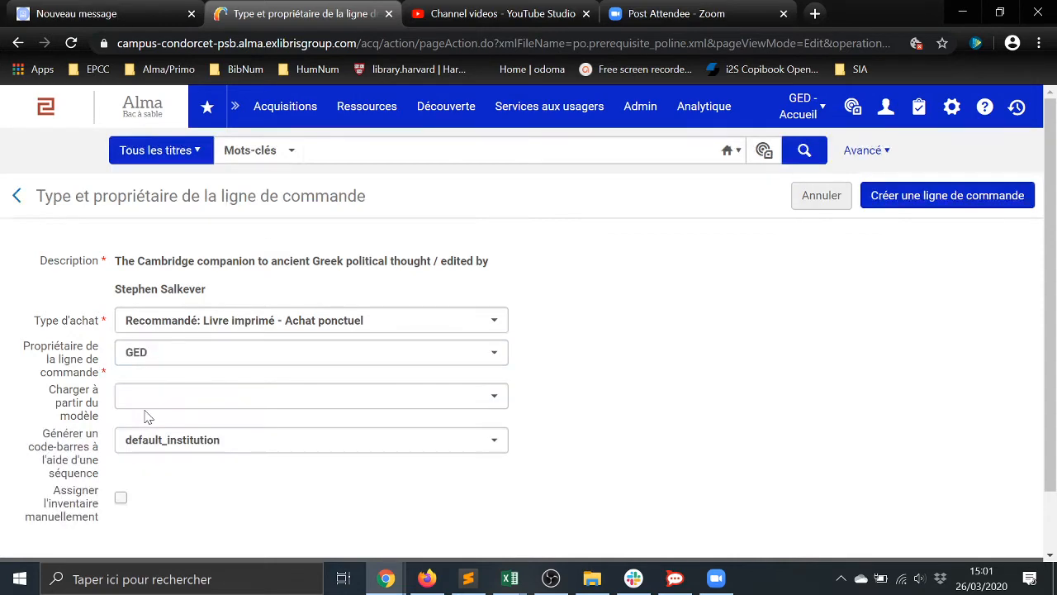
Check which templates are available for loading into the order line.
left_click(498, 400)
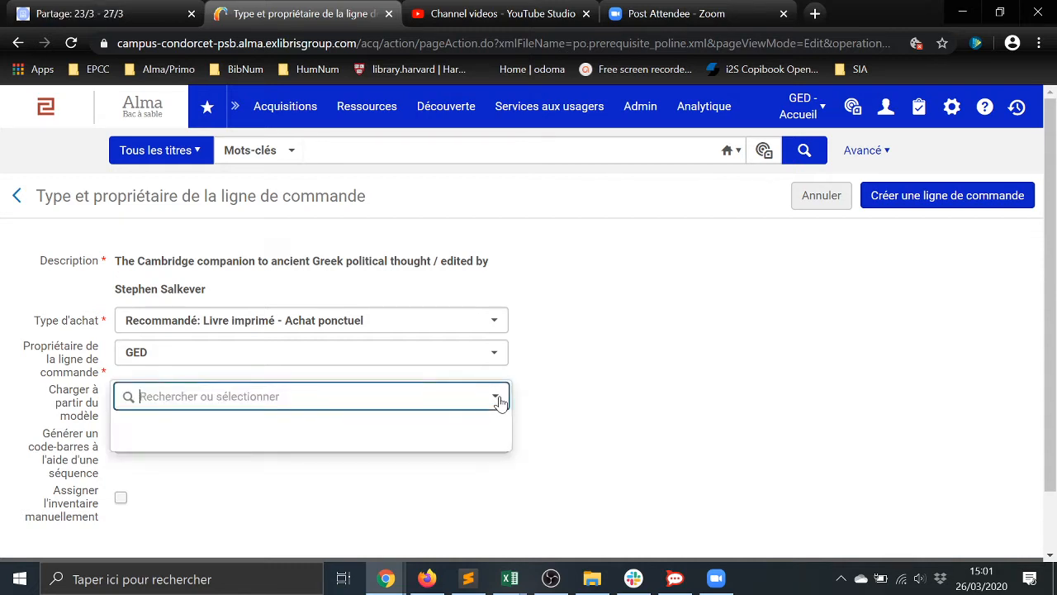
left_click(558, 401)
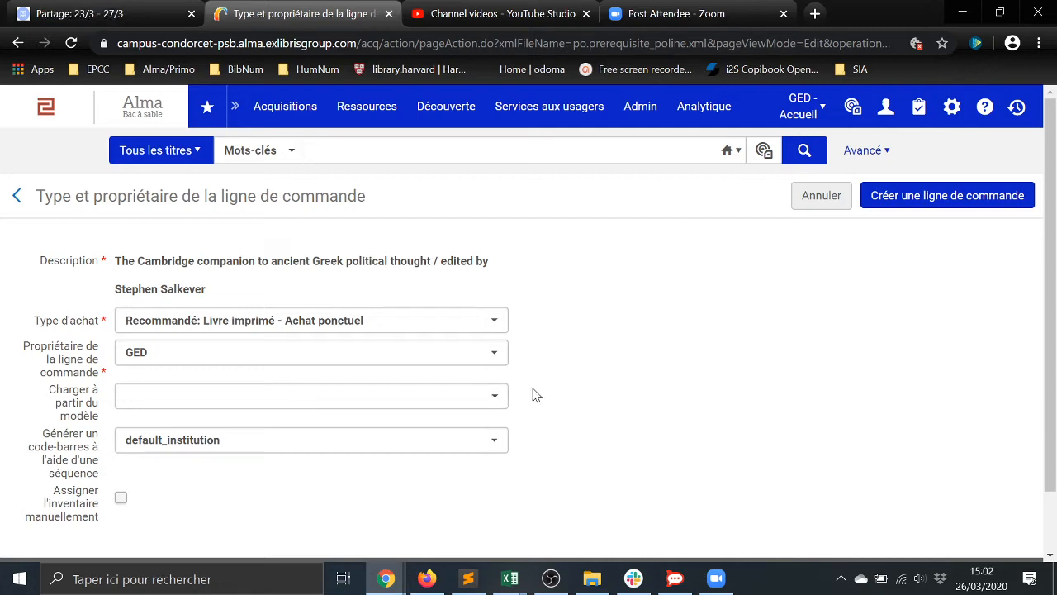
left_click(498, 397)
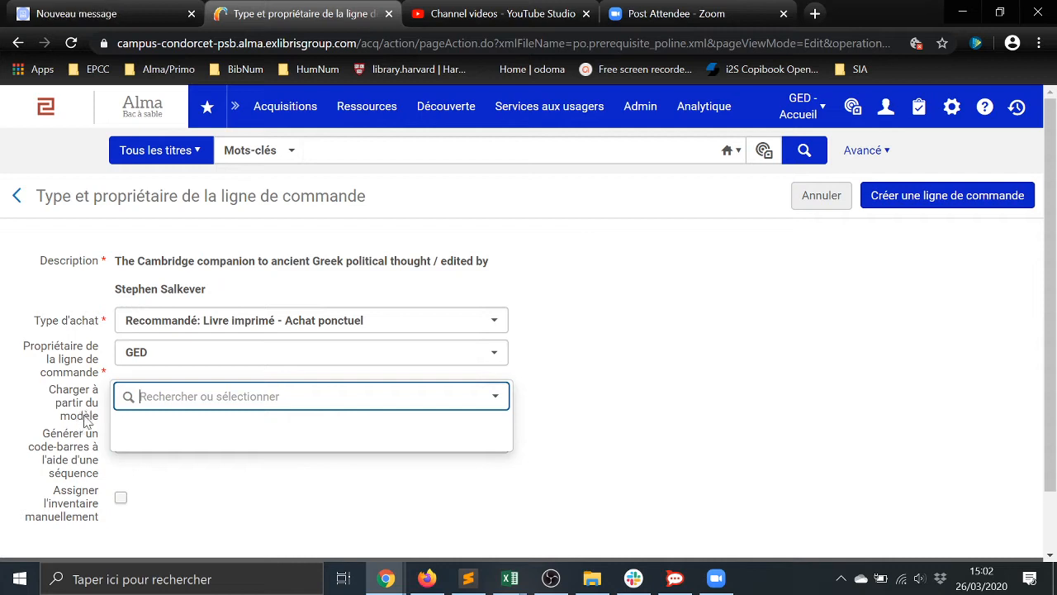
left_click(603, 408)
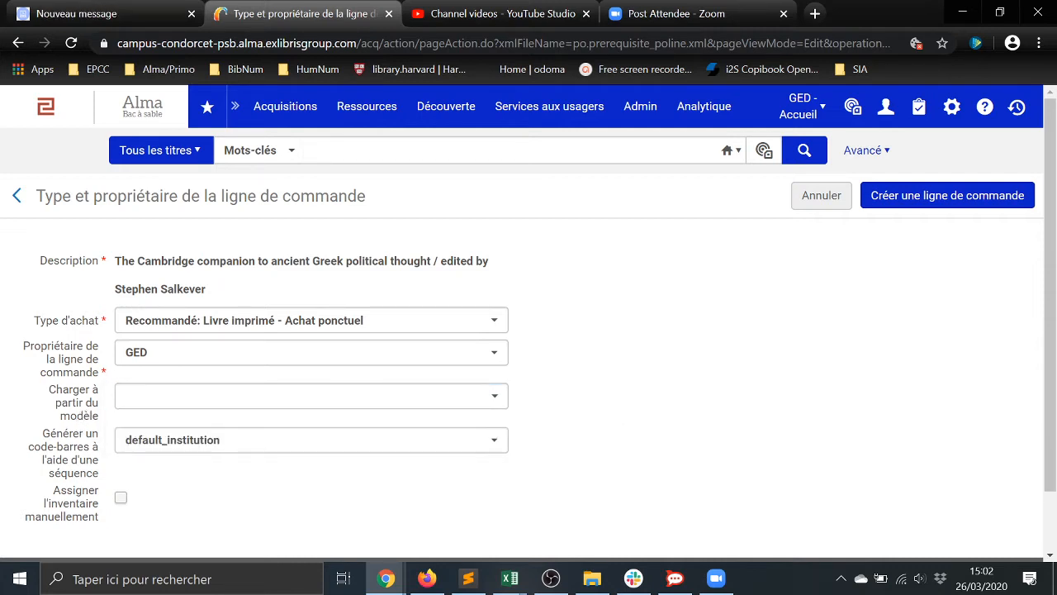
Select default_institution as the barcode generation sequence for the order line.
left_click(198, 439)
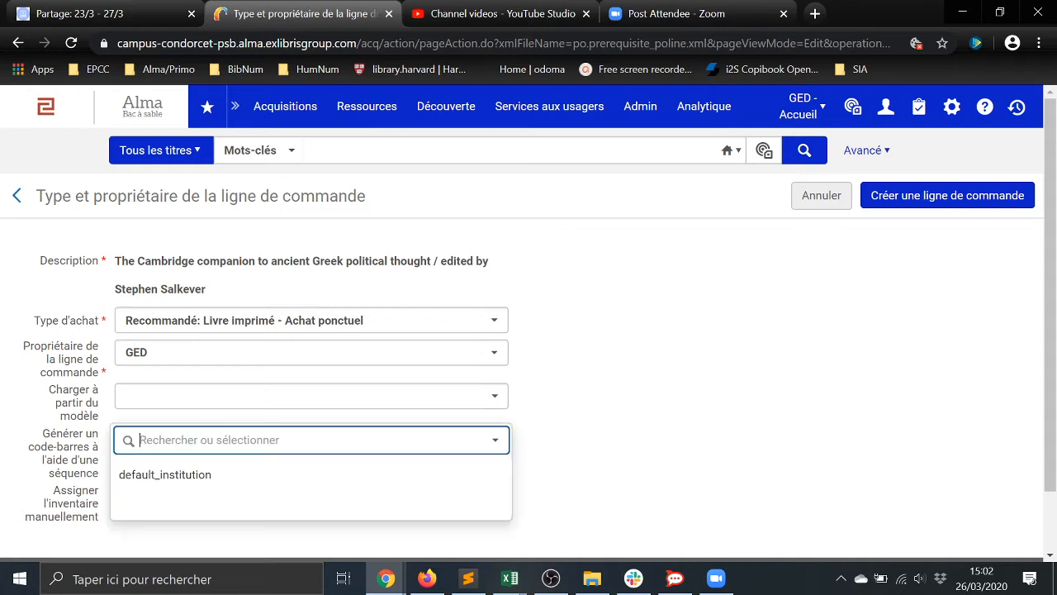
left_click(199, 474)
left_click(590, 454)
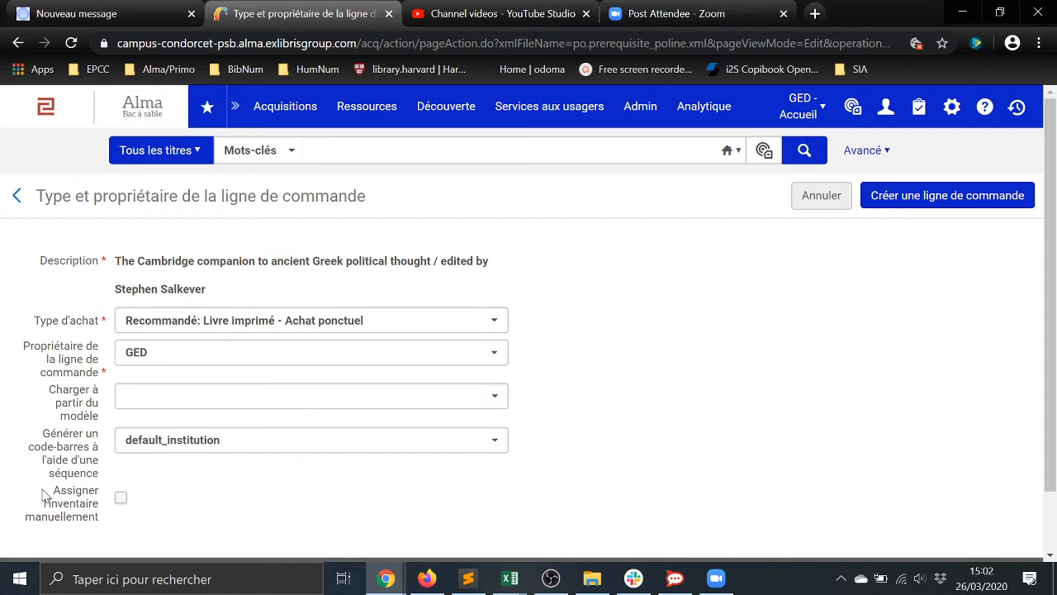
left_click_drag(52, 494, 104, 519)
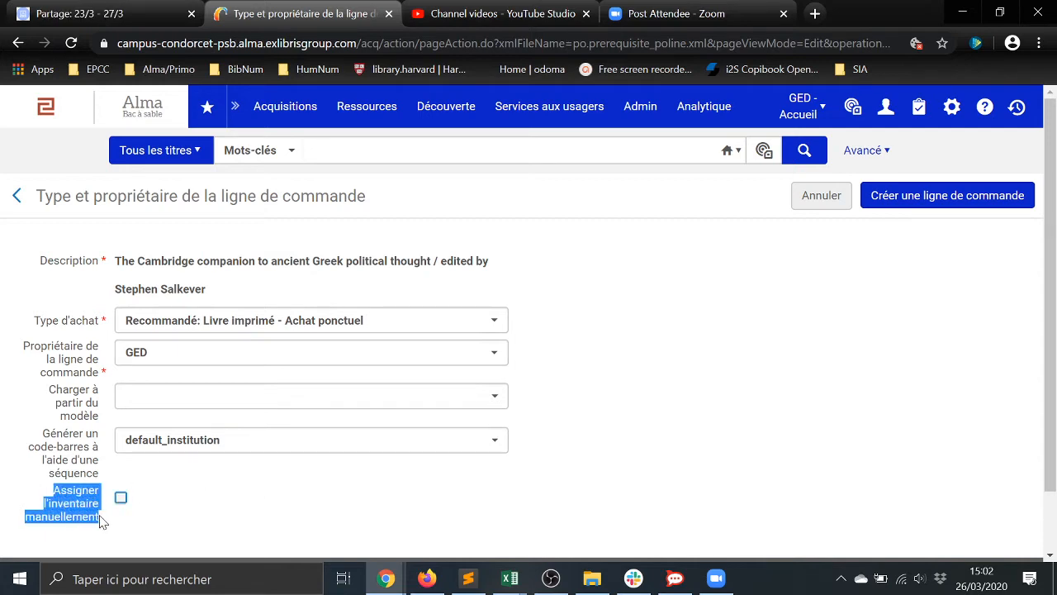
left_click(223, 477)
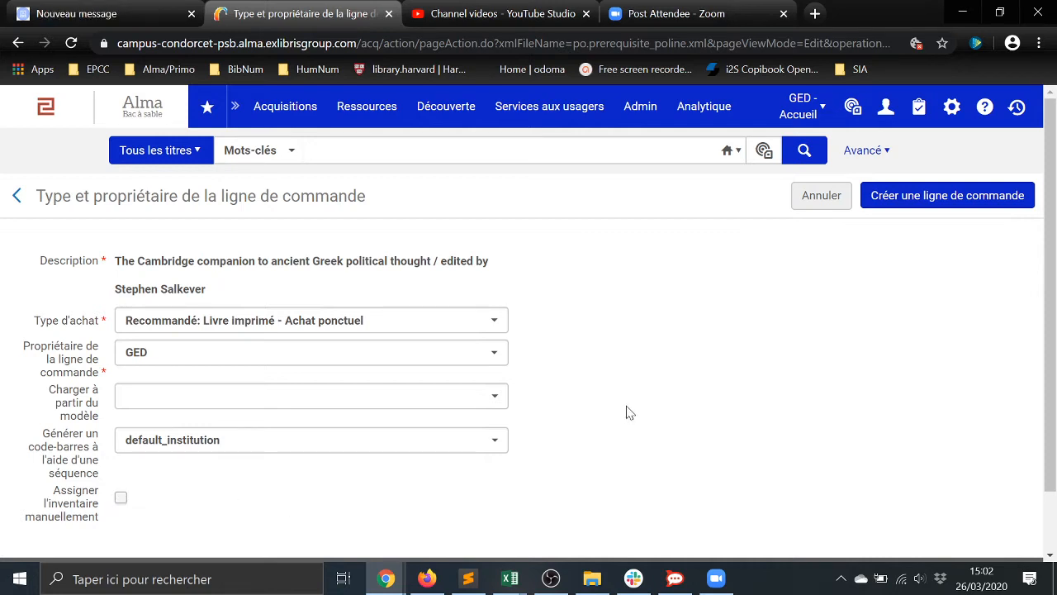
Create the order line with the chosen type, owner and barcode sequence.
left_click(948, 199)
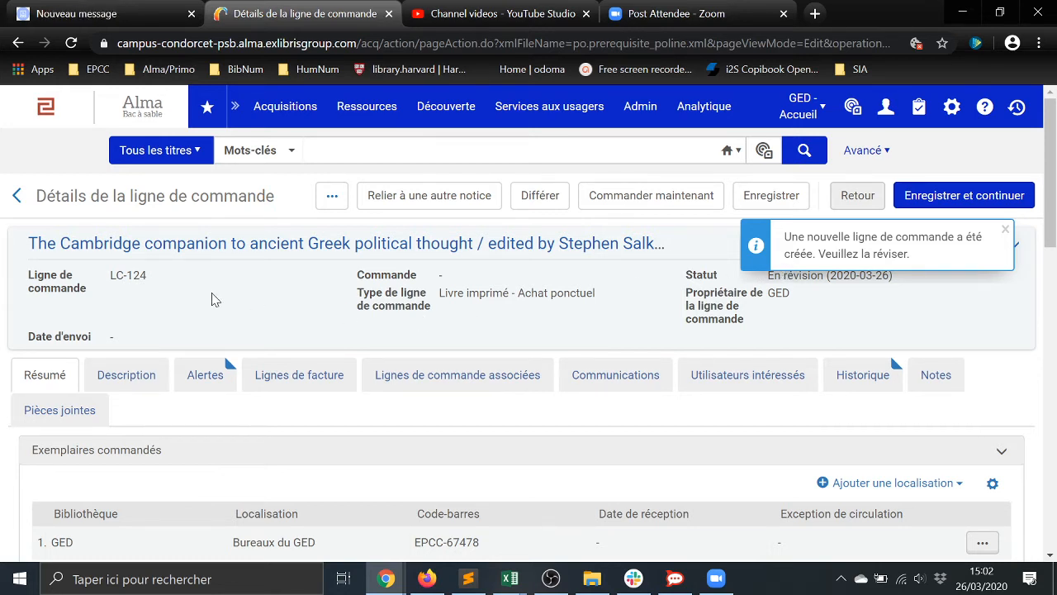
Review the order line's summary, the ordered copy's library, location and barcode, and the reception note field.
scroll(213, 299, "down", 2)
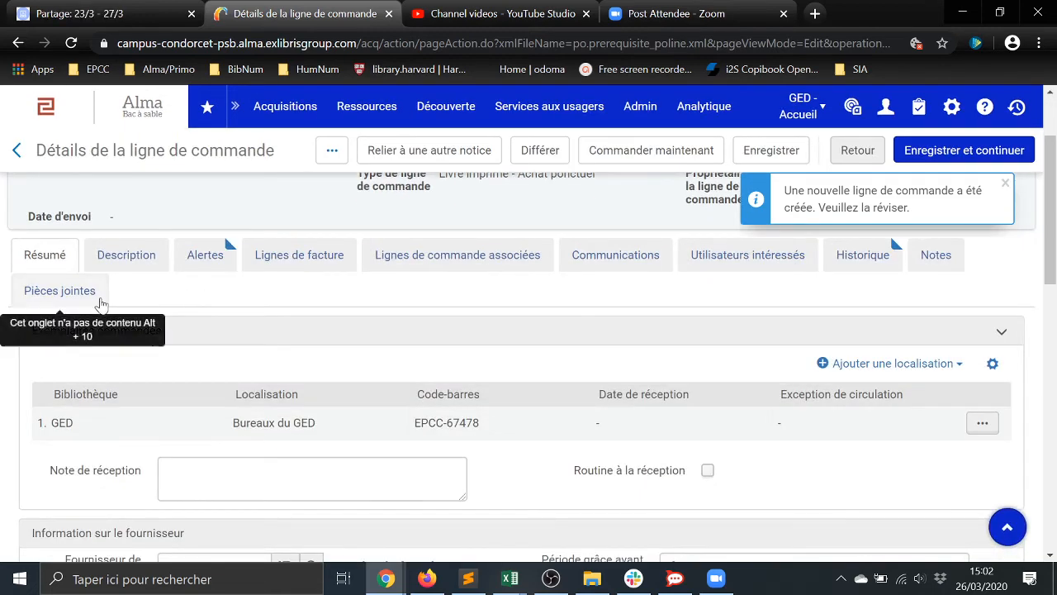
scroll(266, 310, "up", 2)
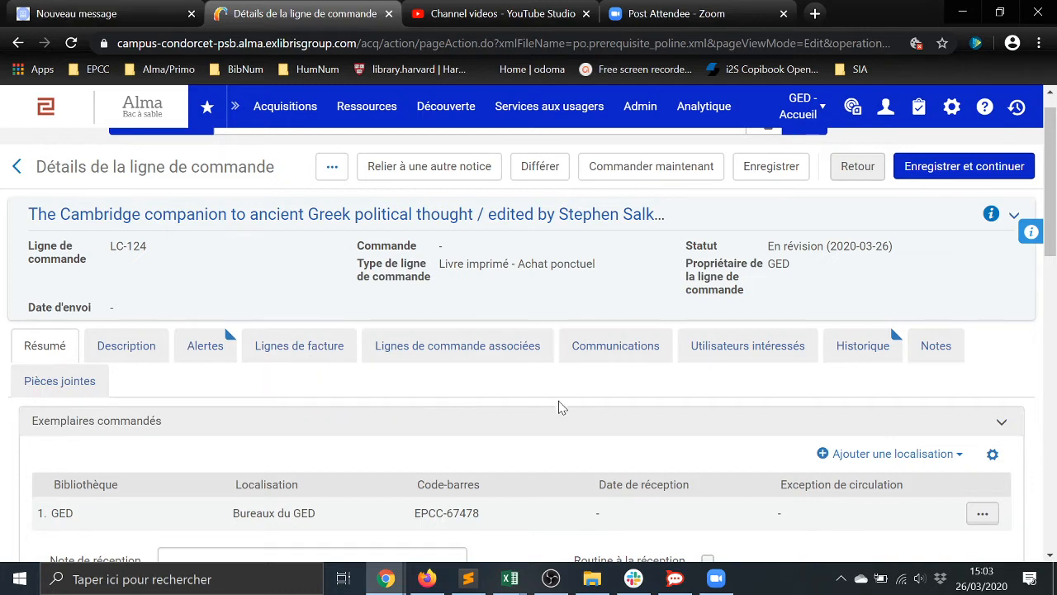
scroll(559, 406, "down", 1)
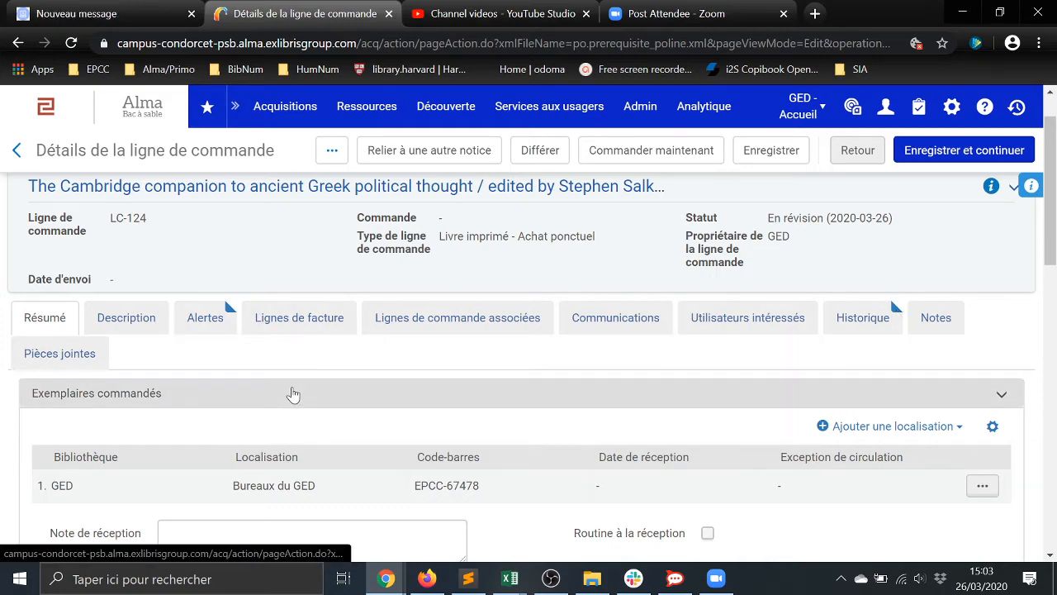
scroll(175, 405, "down", 2)
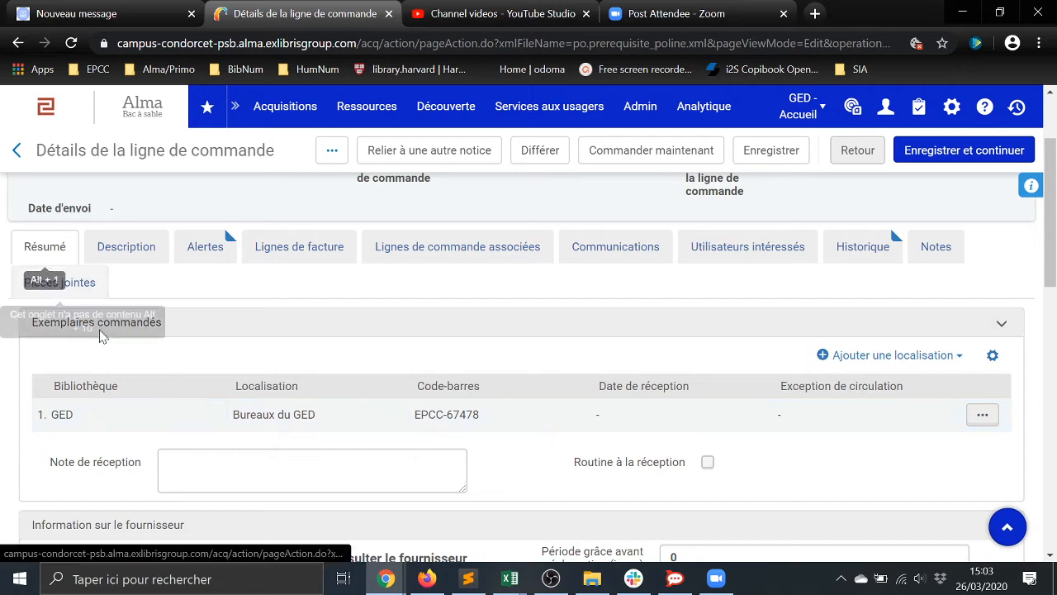
scroll(151, 360, "down", 2)
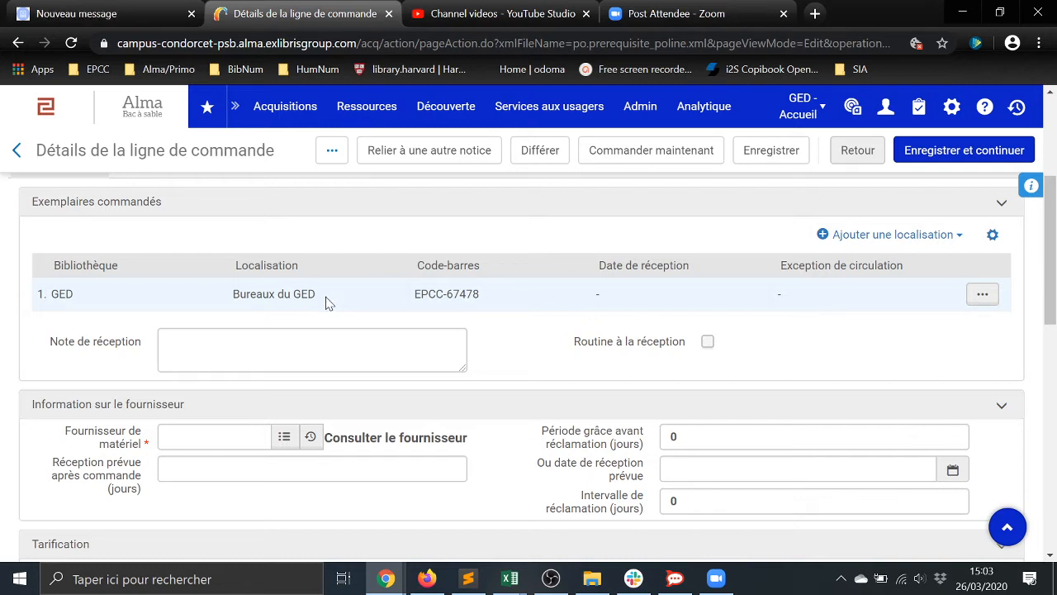
left_click_drag(233, 294, 324, 298)
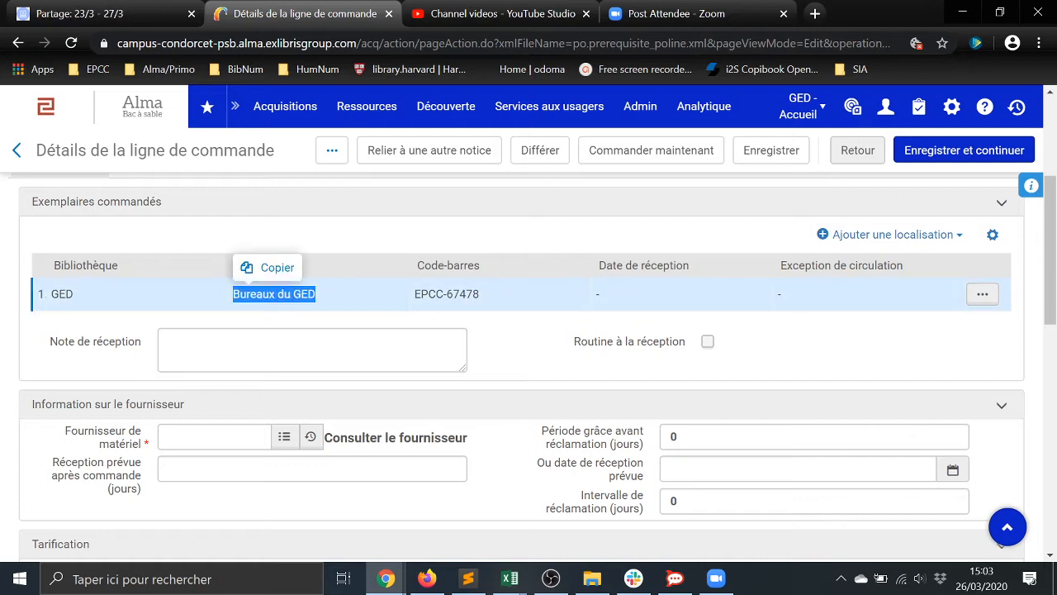
left_click(322, 298)
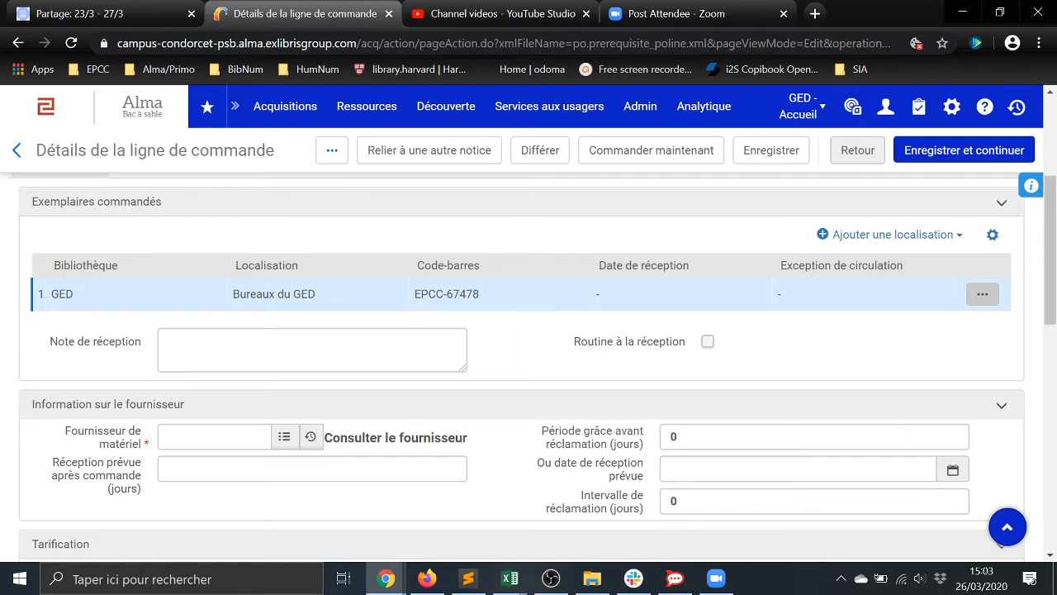
left_click(57, 342)
left_click_drag(50, 341, 141, 342)
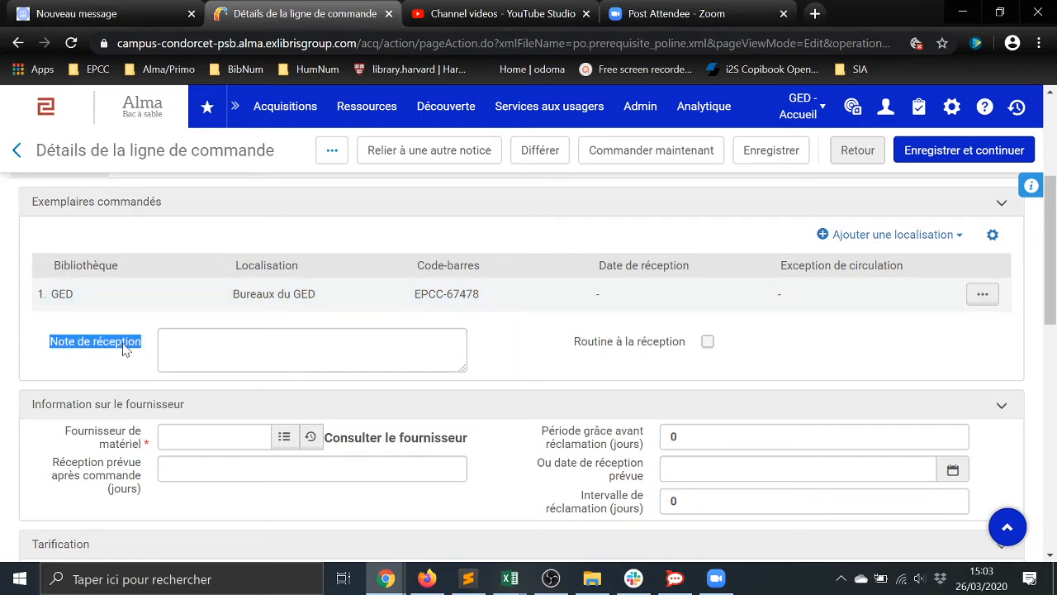
left_click(170, 342)
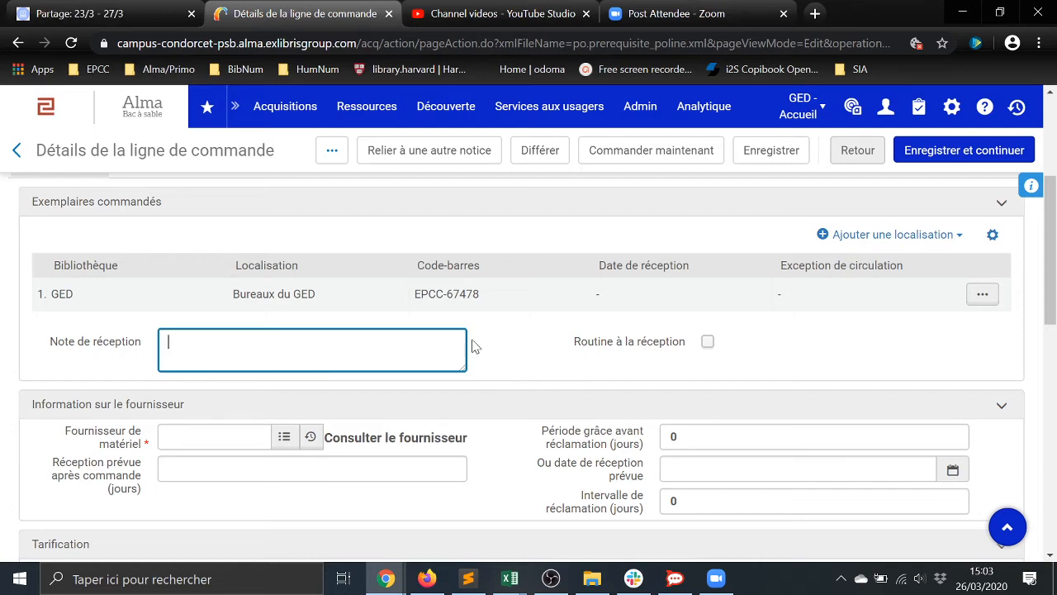
Choose the Harrassowitz account L4 (Lot 4) from the supplier account list as the material supplier.
scroll(495, 347, "down", 1)
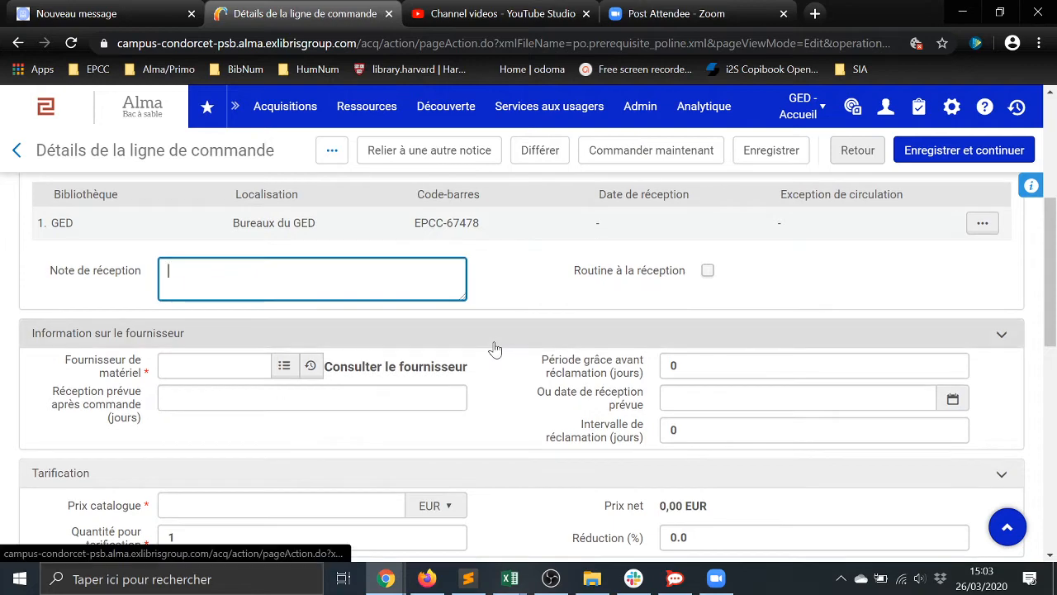
scroll(523, 347, "down", 1)
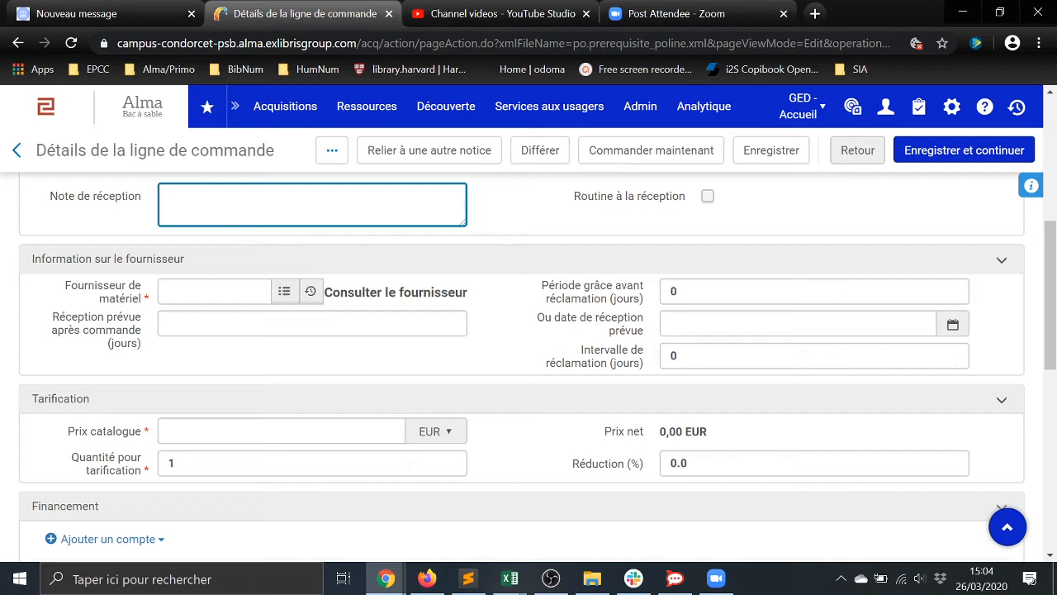
left_click(313, 295)
left_click(312, 296)
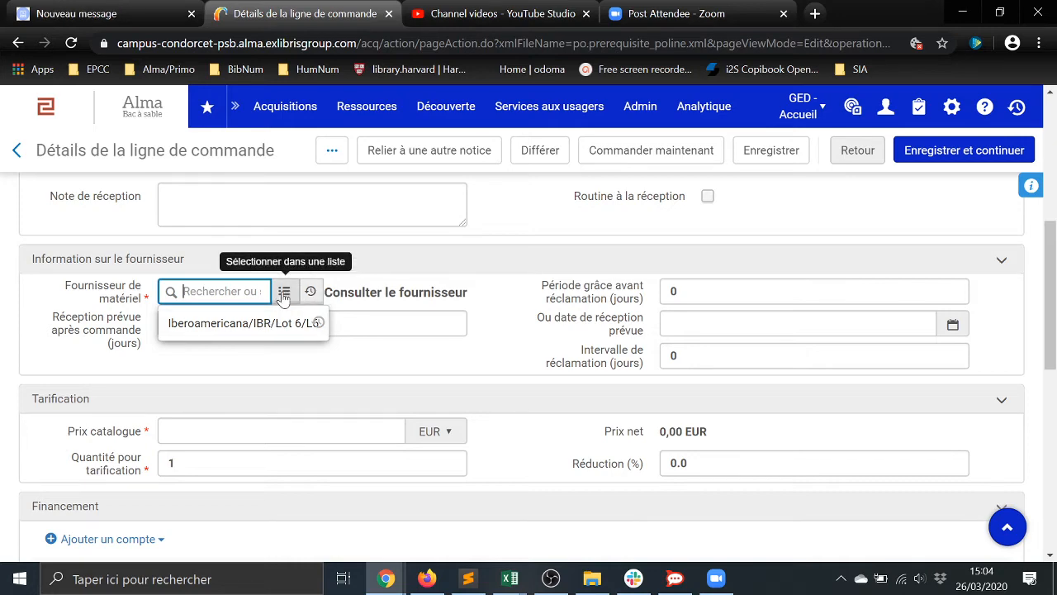
left_click(284, 290)
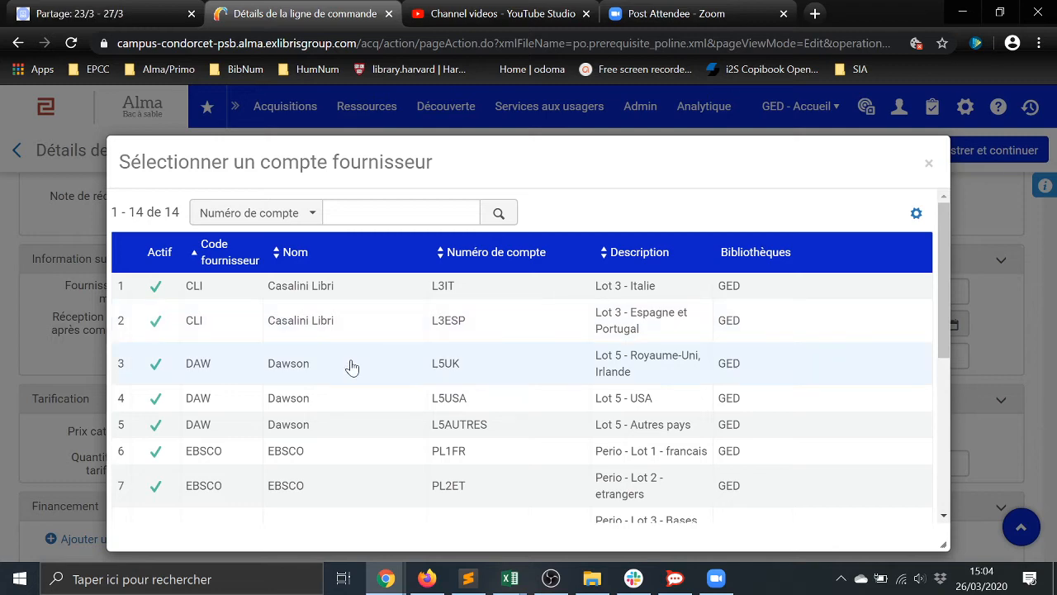
scroll(340, 430, "down", 3)
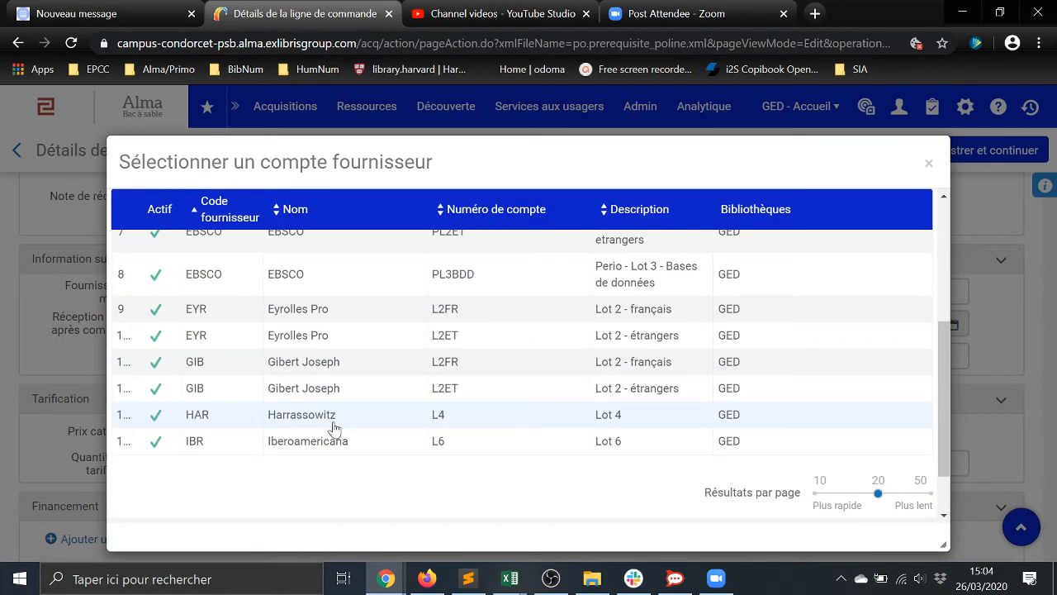
left_click(334, 415)
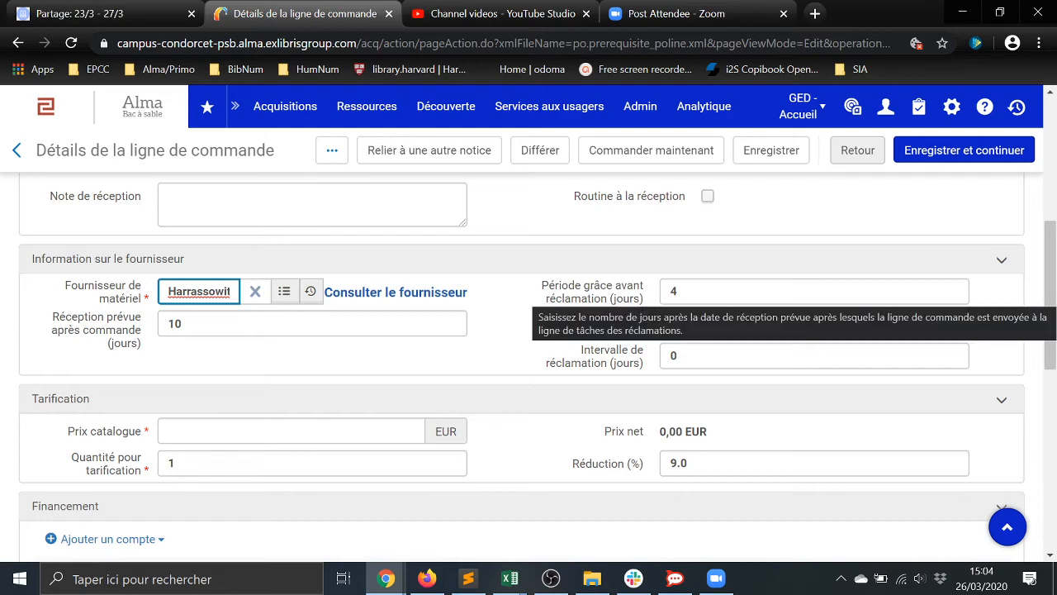
Set the order line's catalogue price to 25 EUR.
scroll(611, 361, "down", 1)
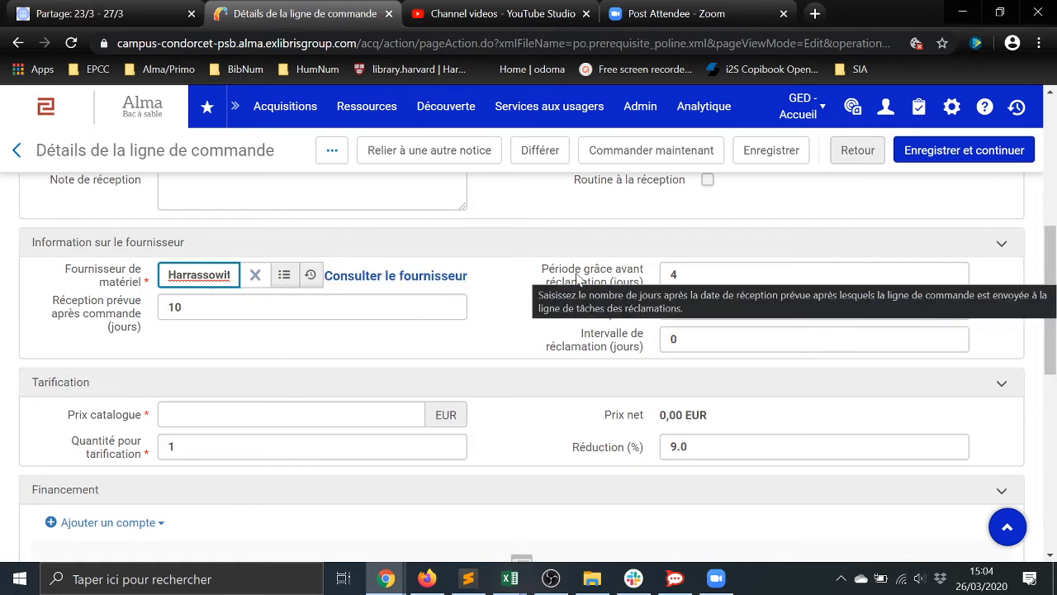
scroll(578, 279, "up", 1)
scroll(576, 279, "down", 3)
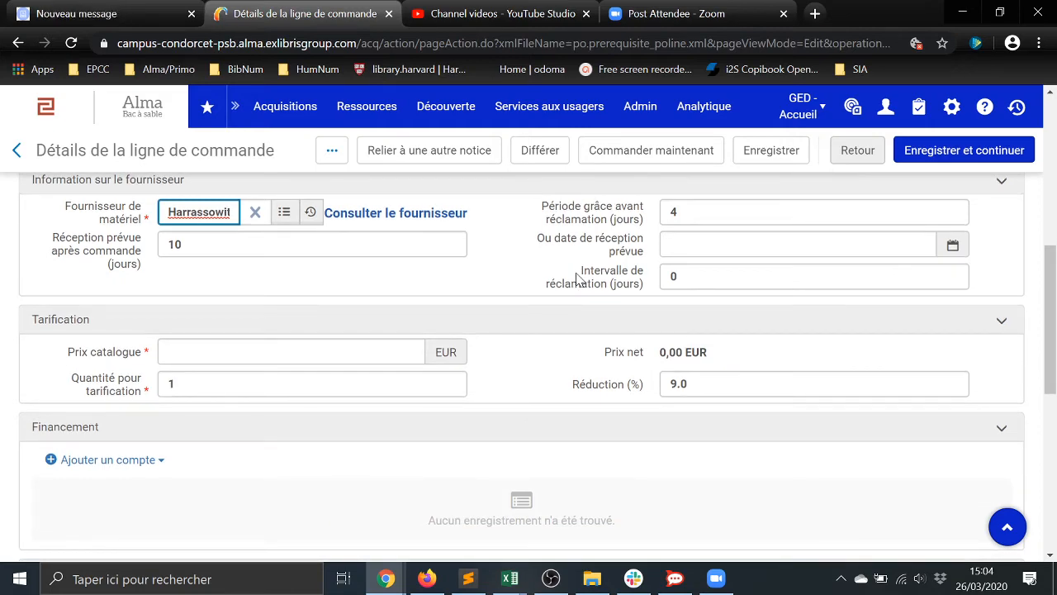
scroll(577, 279, "down", 2)
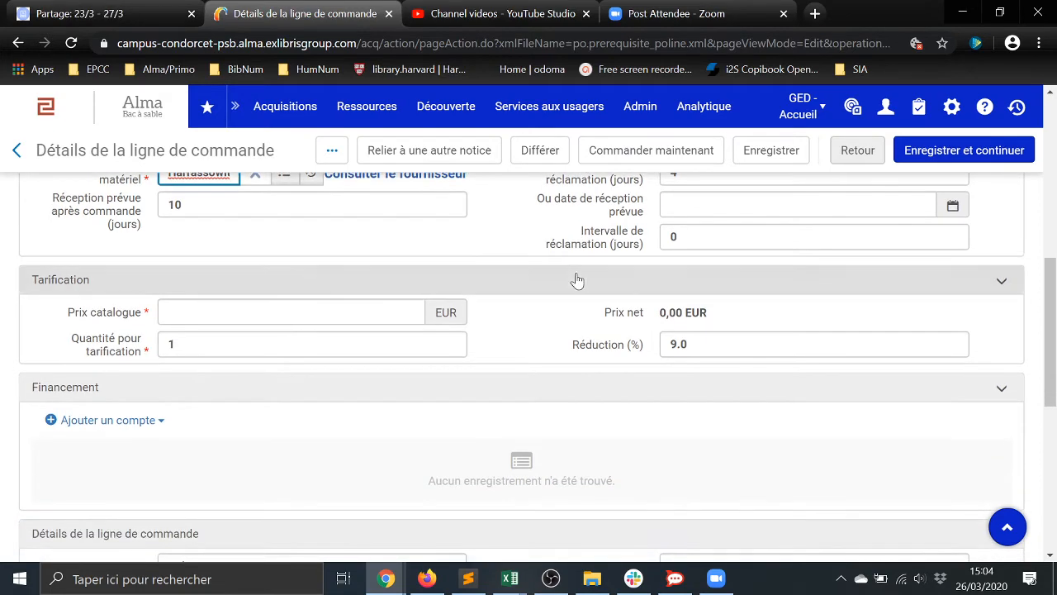
left_click(236, 311)
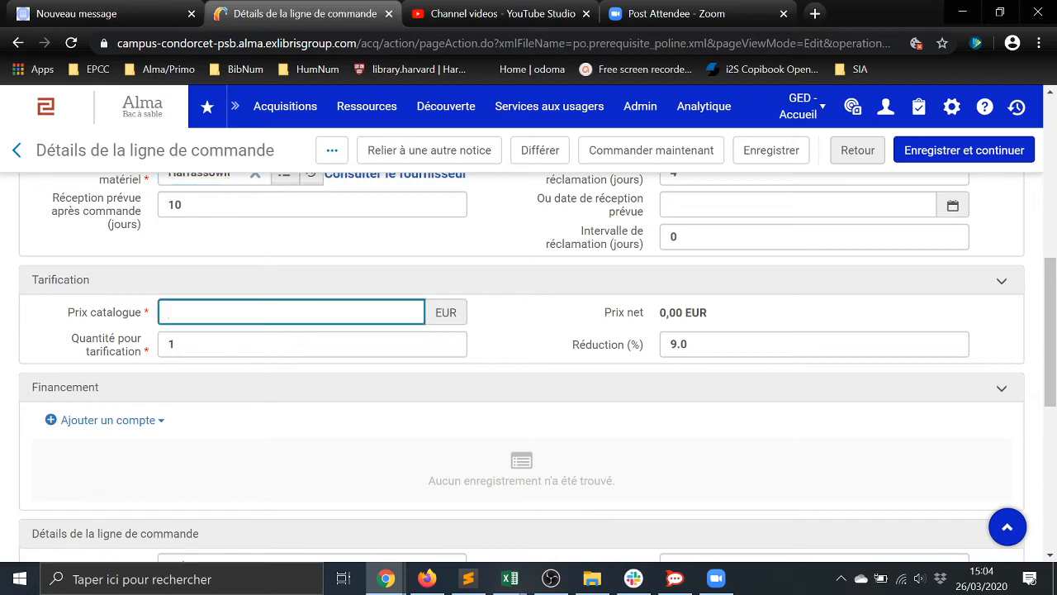
type("25")
key("Tab")
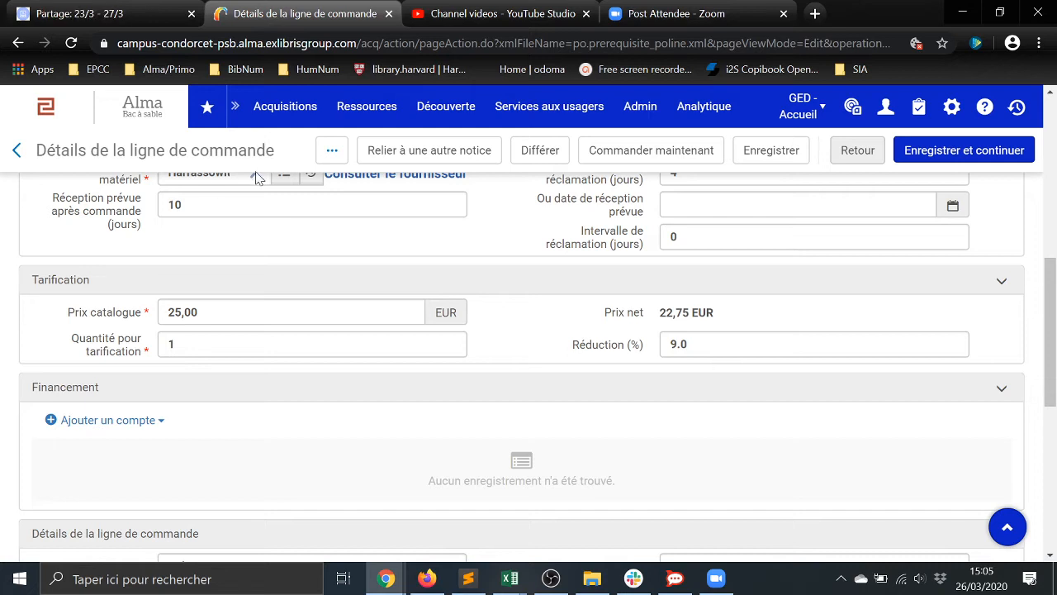
Try a pricing quantity of 3 to check its effect on the net price, and restore the quantity to 1.
scroll(555, 361, "down", 1)
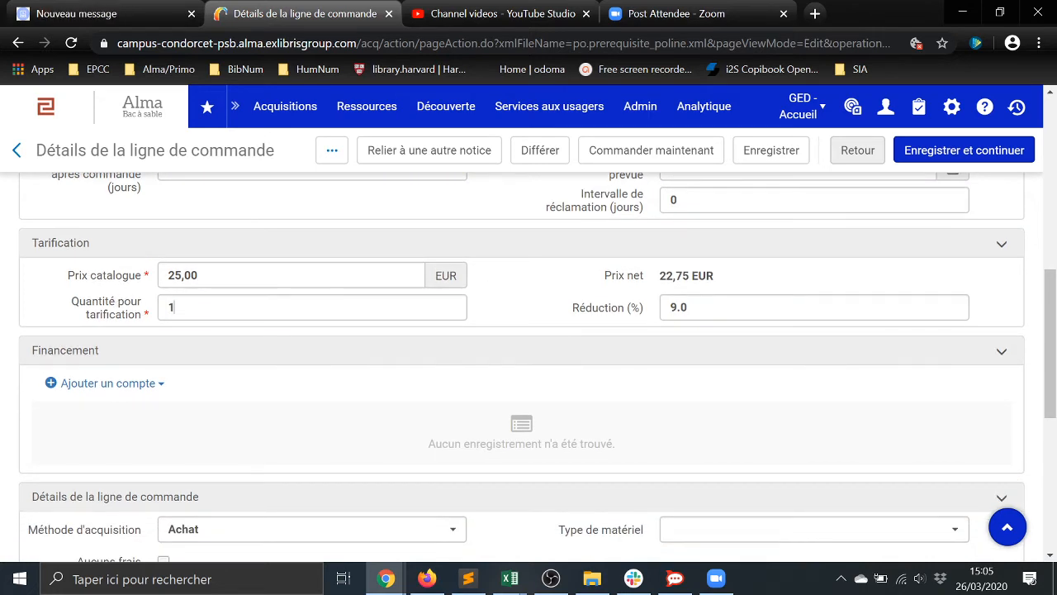
left_click_drag(164, 304, 65, 276)
type("3")
key("Tab")
left_click_drag(173, 307, 71, 295)
type("1")
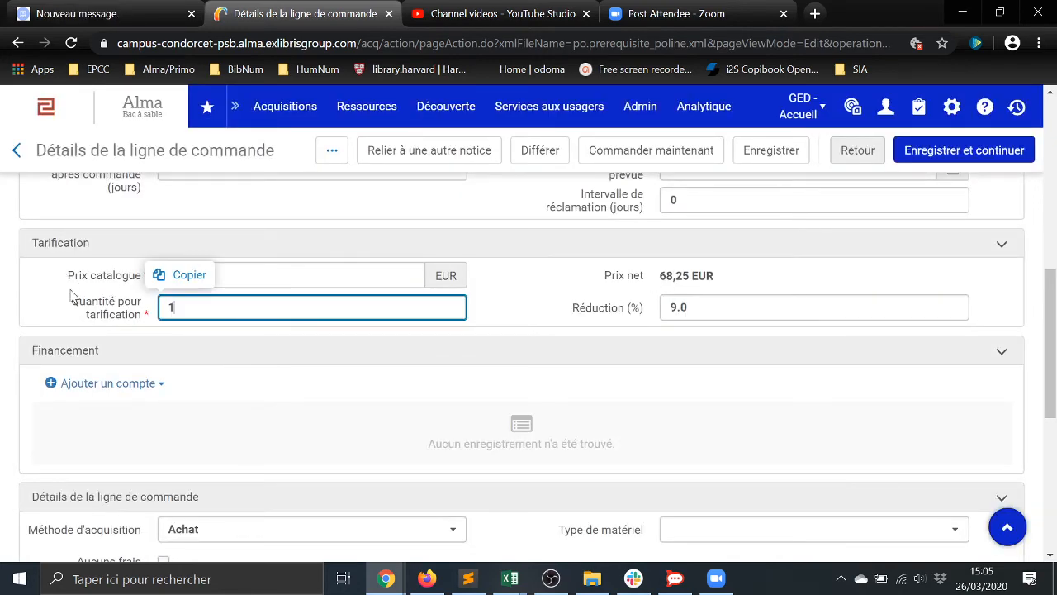
key("Tab")
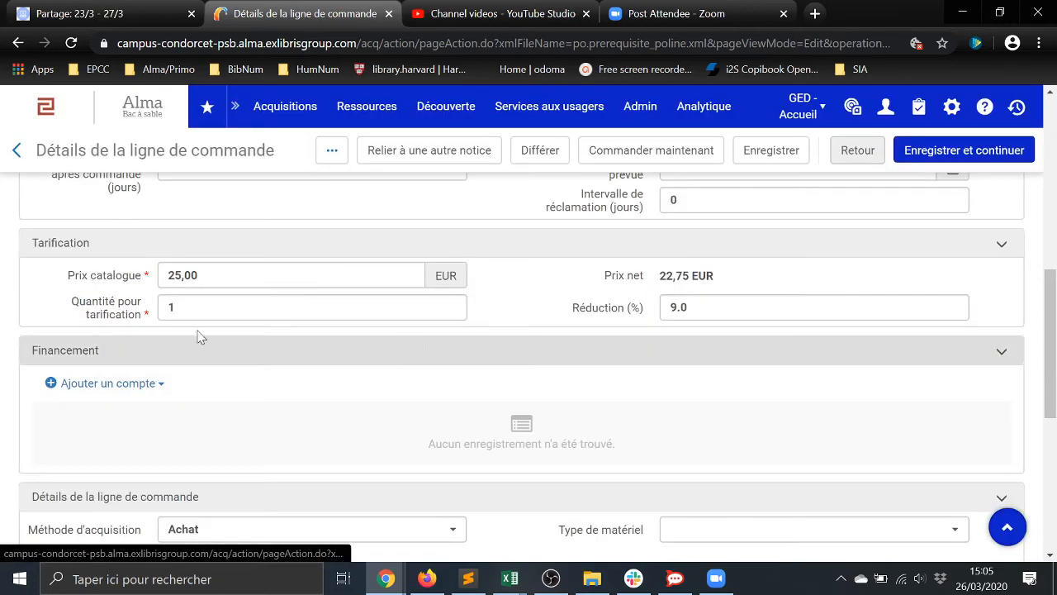
Add the Pôle D - 2020 fund (POLE-D-2020) to the financing, covering 100% of the order line's amount.
scroll(585, 309, "down", 1)
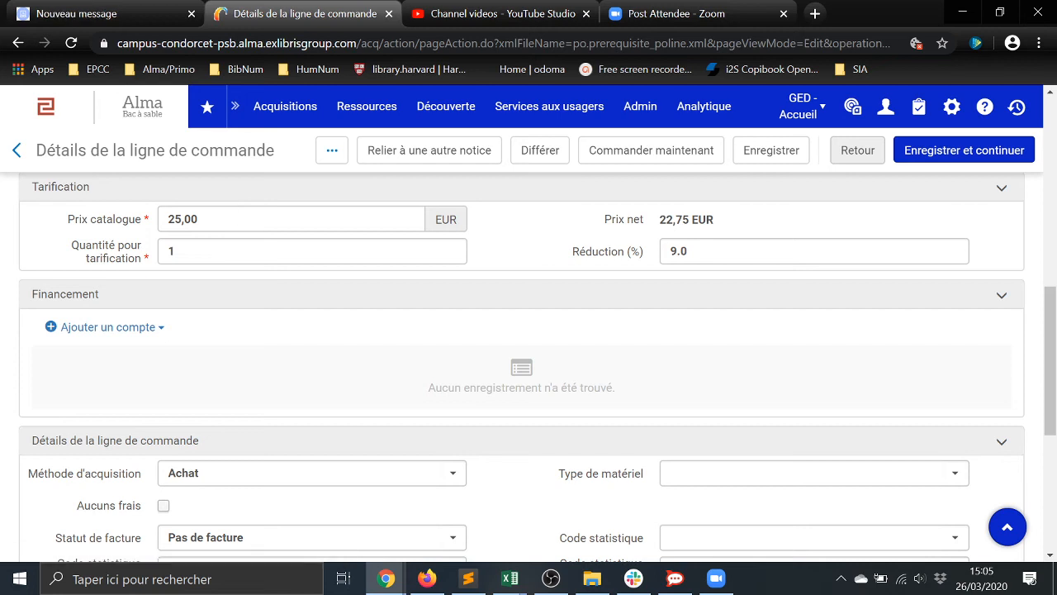
left_click(200, 219)
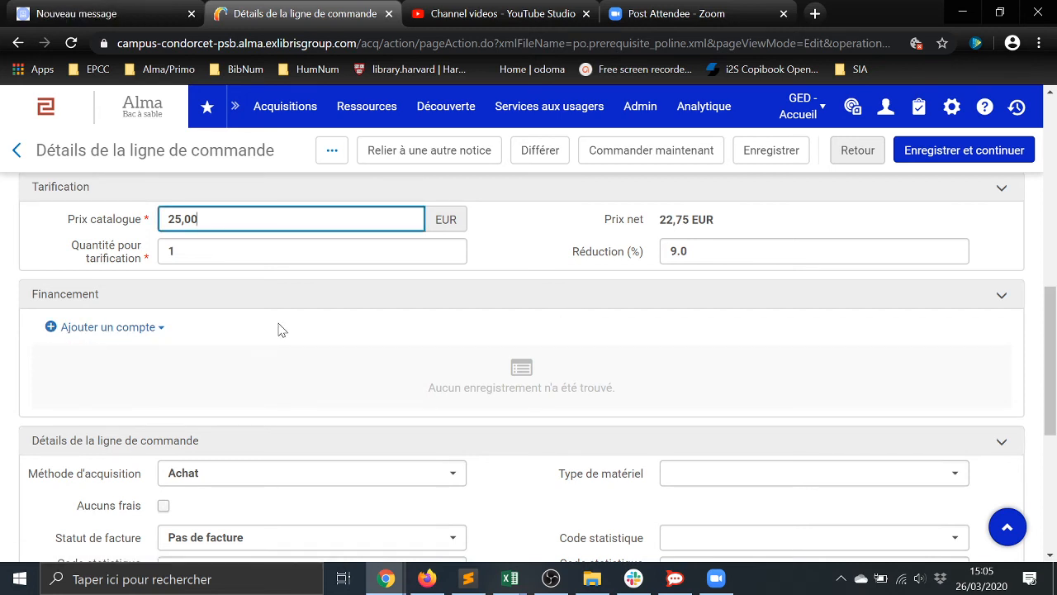
scroll(278, 328, "down", 1)
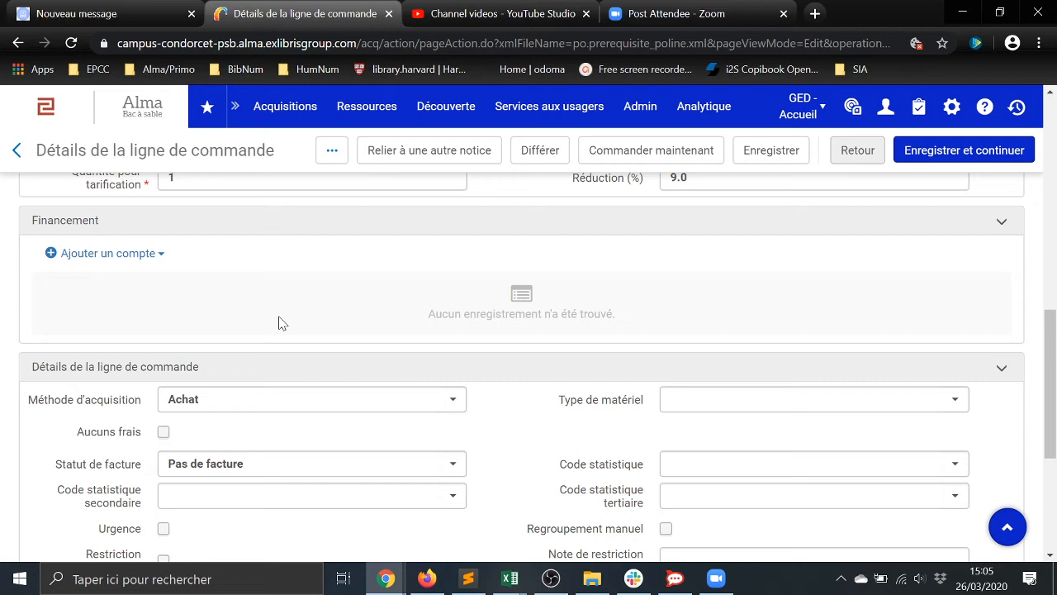
left_click(142, 261)
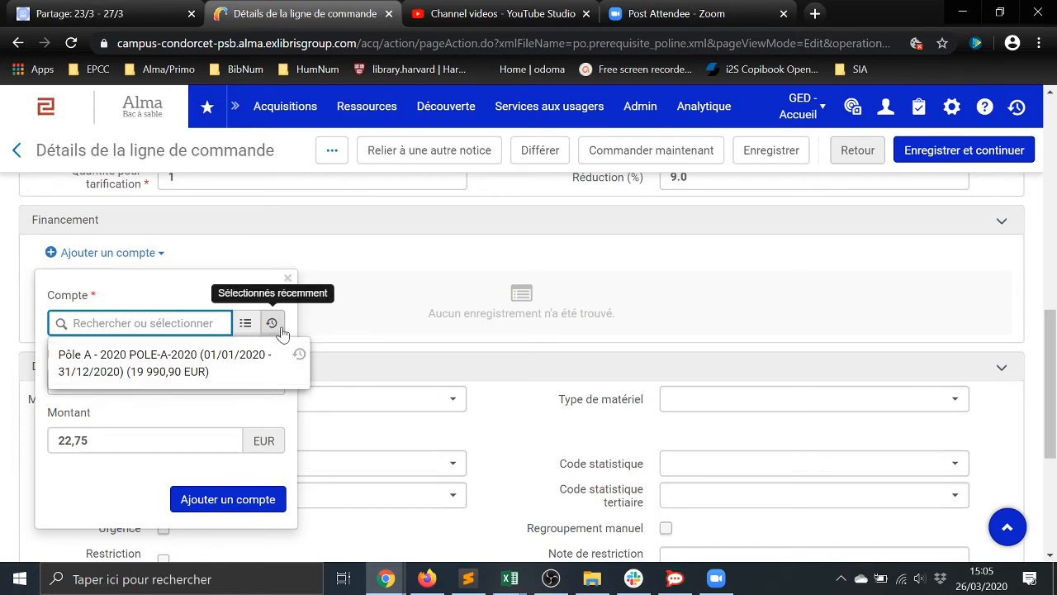
left_click(247, 328)
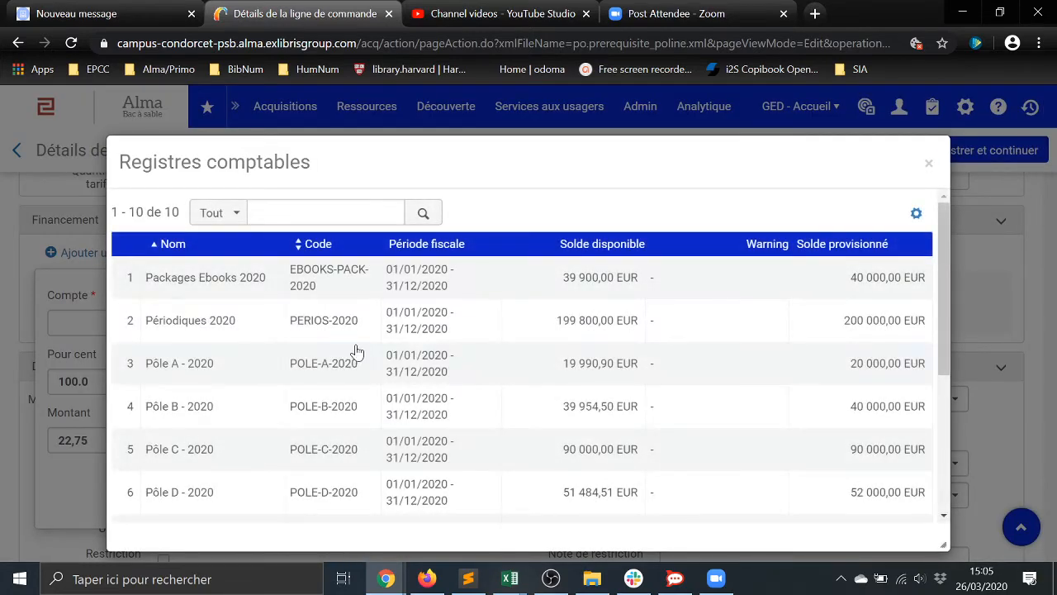
scroll(355, 351, "down", 3)
left_click(165, 361)
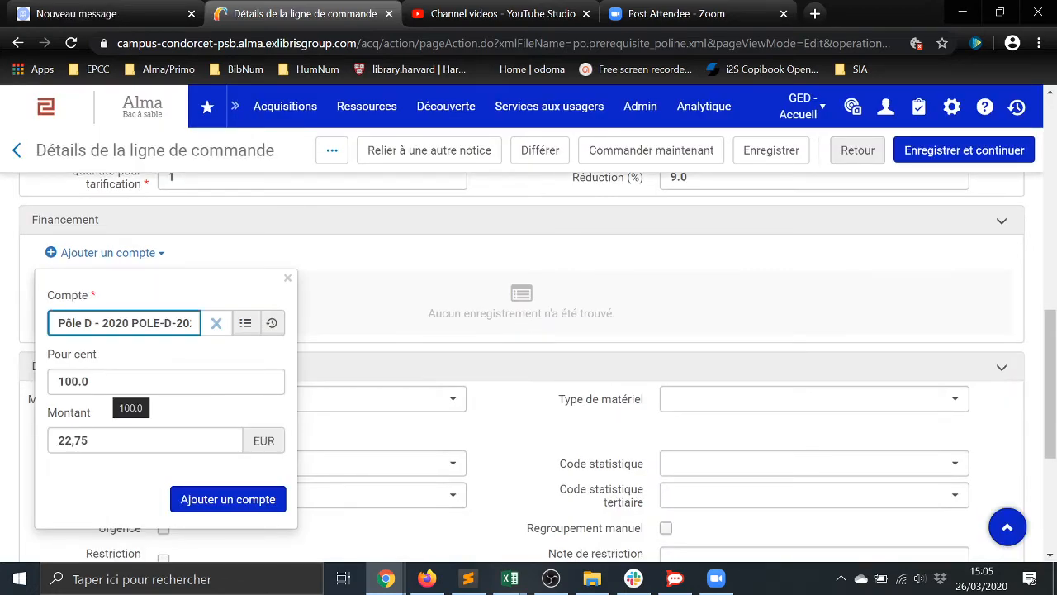
left_click(113, 381)
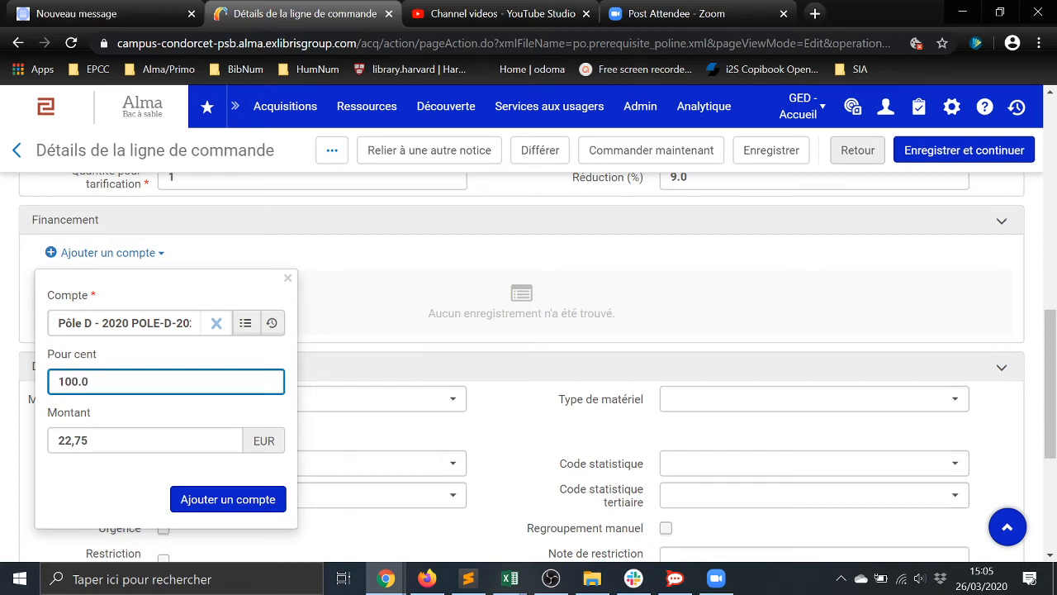
left_click(196, 505)
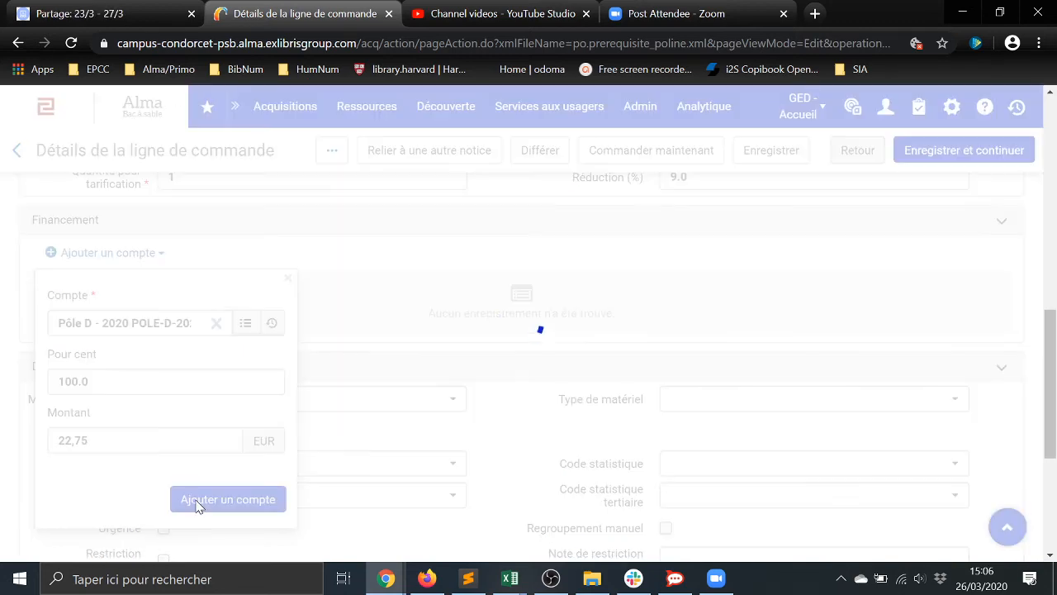
Review the added fund allocation and the order line's acquisition, invoice, statistical and identifier details.
scroll(404, 477, "down", 1)
scroll(403, 477, "down", 3)
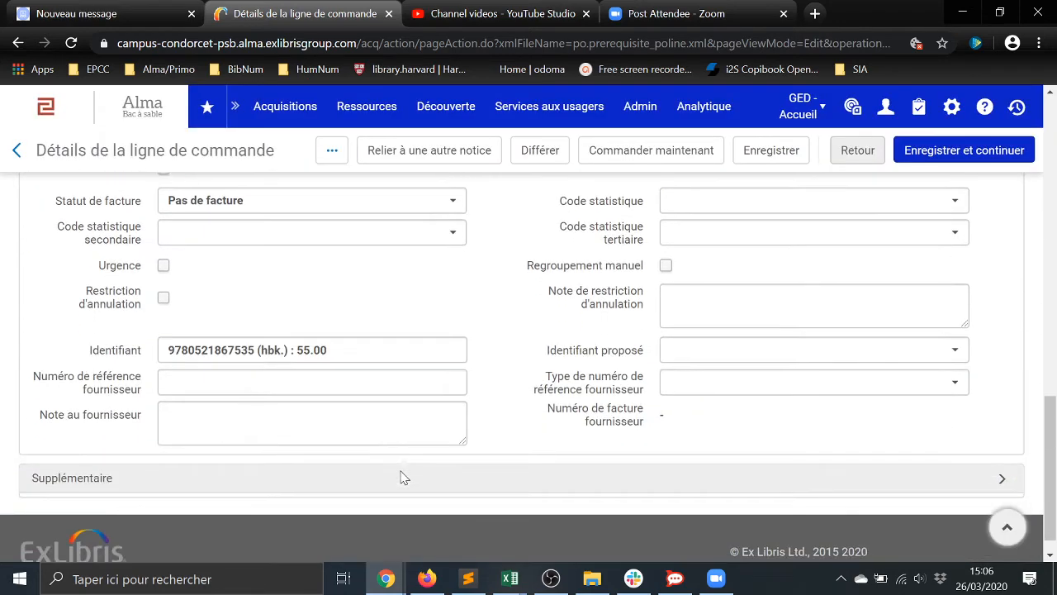
scroll(402, 479, "up", 4)
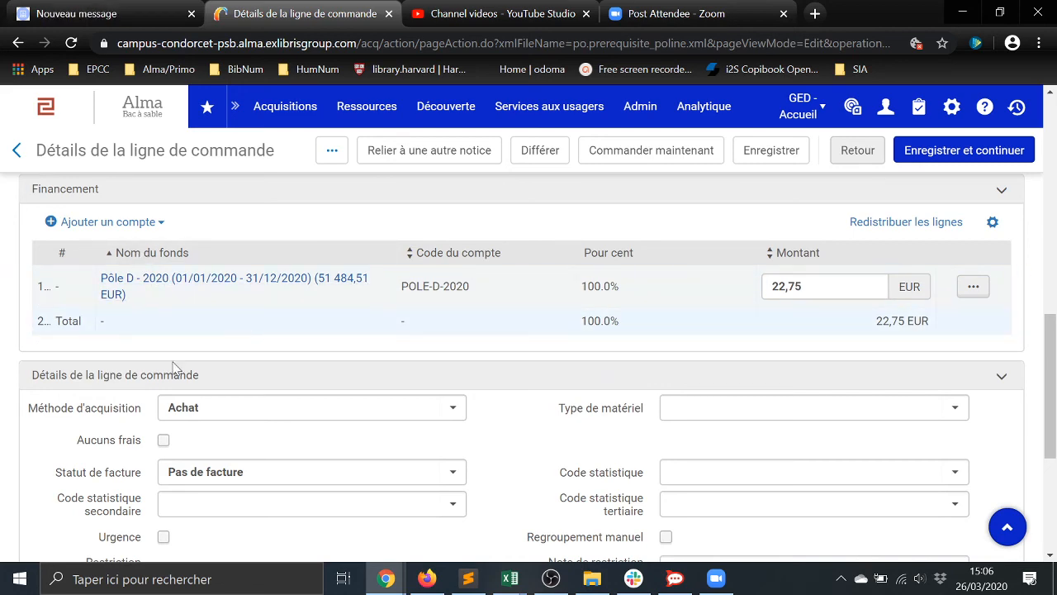
scroll(116, 422, "down", 1)
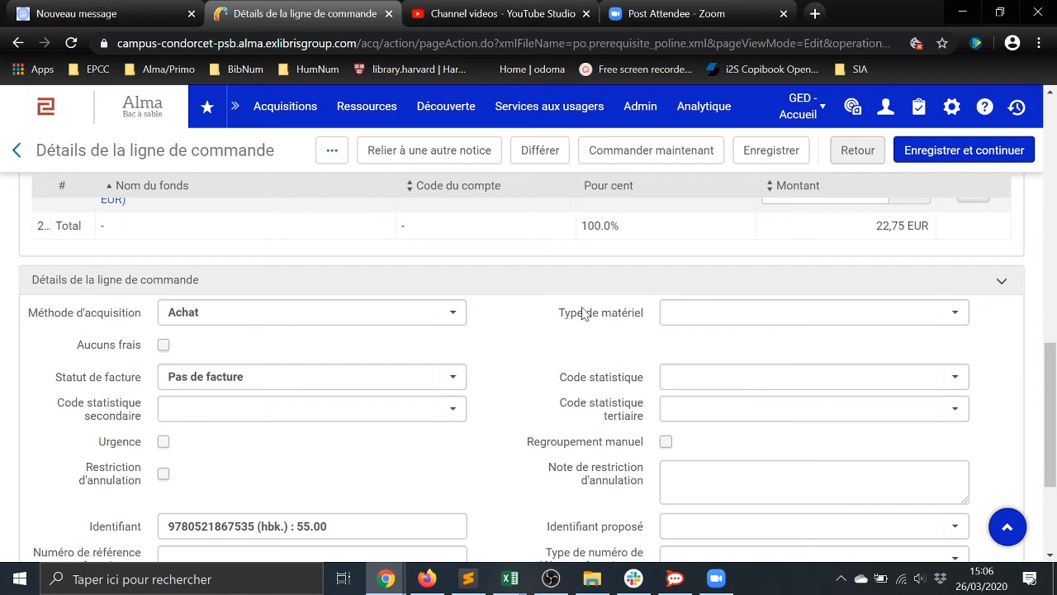
Set the order line's material type to Livre and its statistical code to Livre imprimé.
left_click(693, 312)
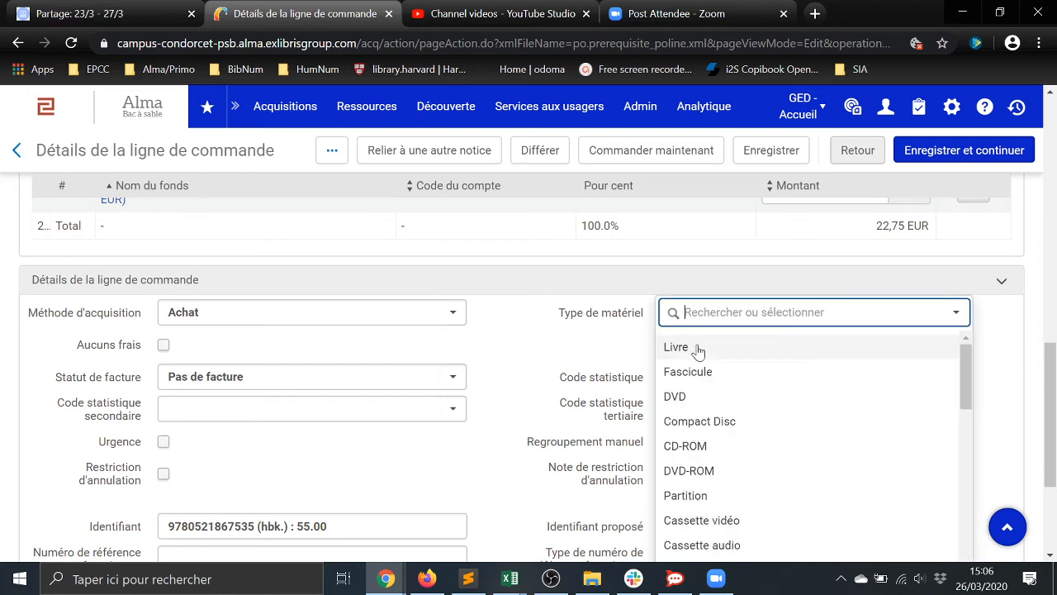
left_click(688, 352)
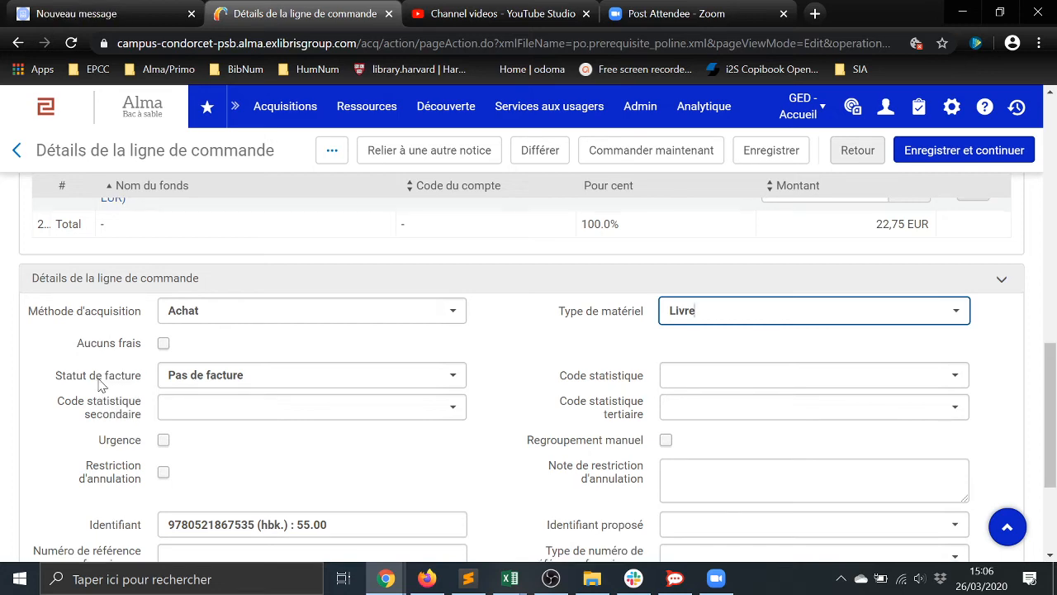
scroll(99, 384, "down", 1)
left_click(690, 319)
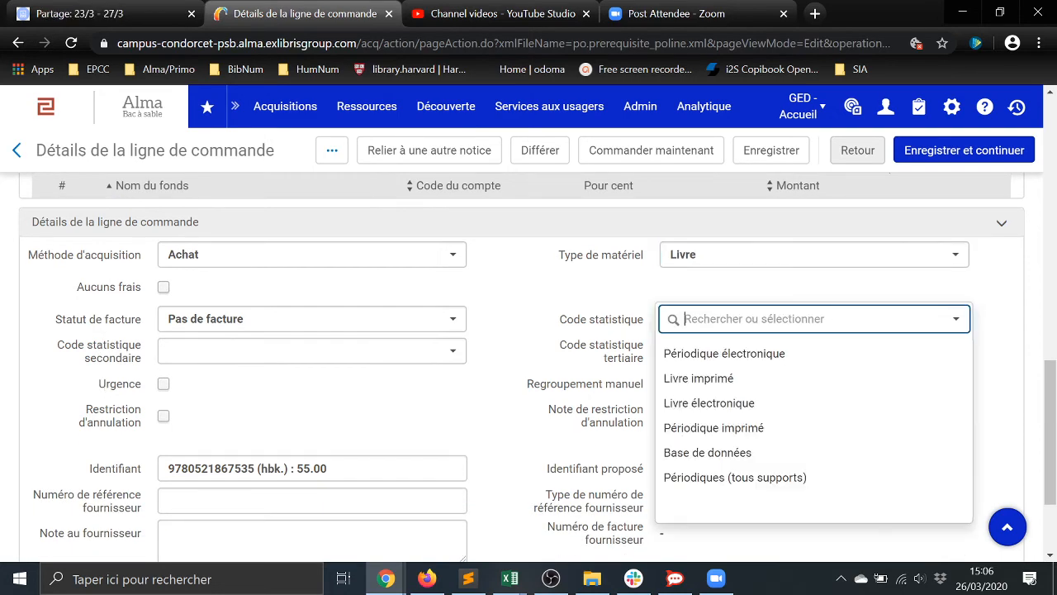
left_click(688, 377)
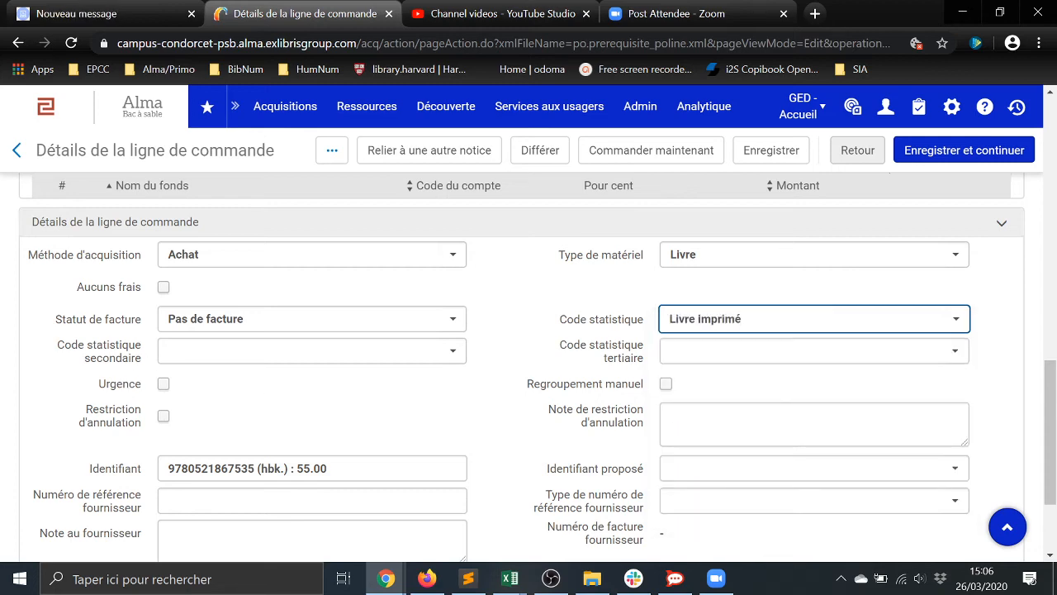
Set the order line's secondary statistical code to the first staff member in the list of names.
left_click(203, 354)
scroll(184, 352, "up", 3)
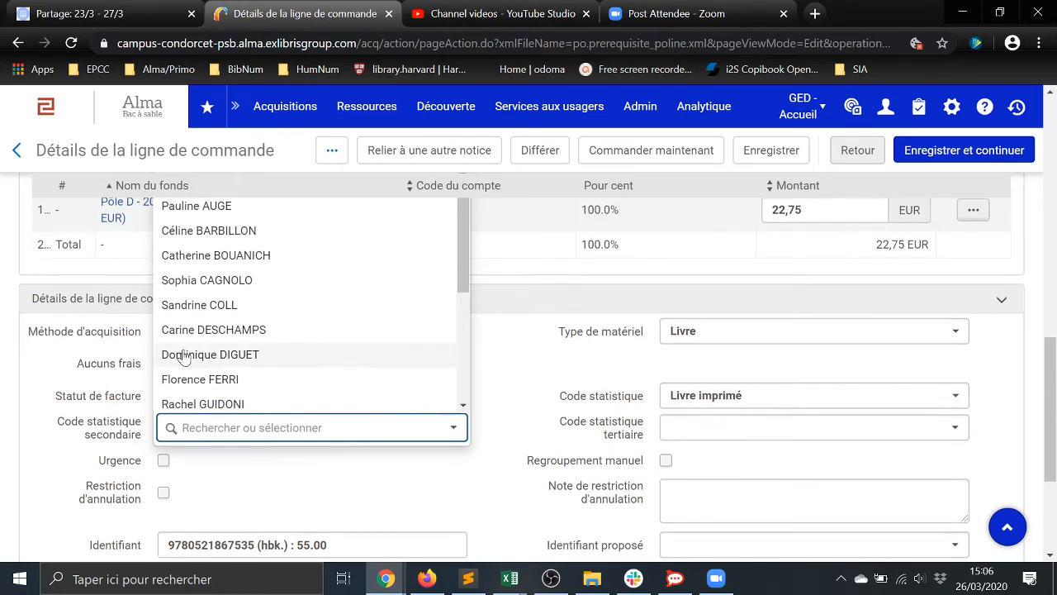
scroll(184, 356, "down", 5)
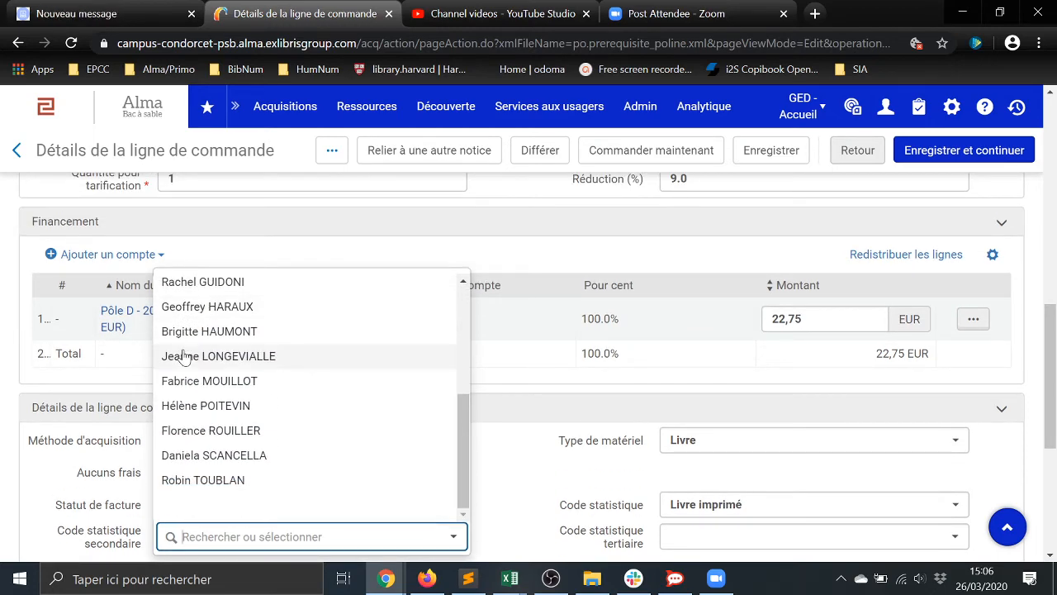
scroll(184, 355, "up", 2)
scroll(184, 355, "up", 3)
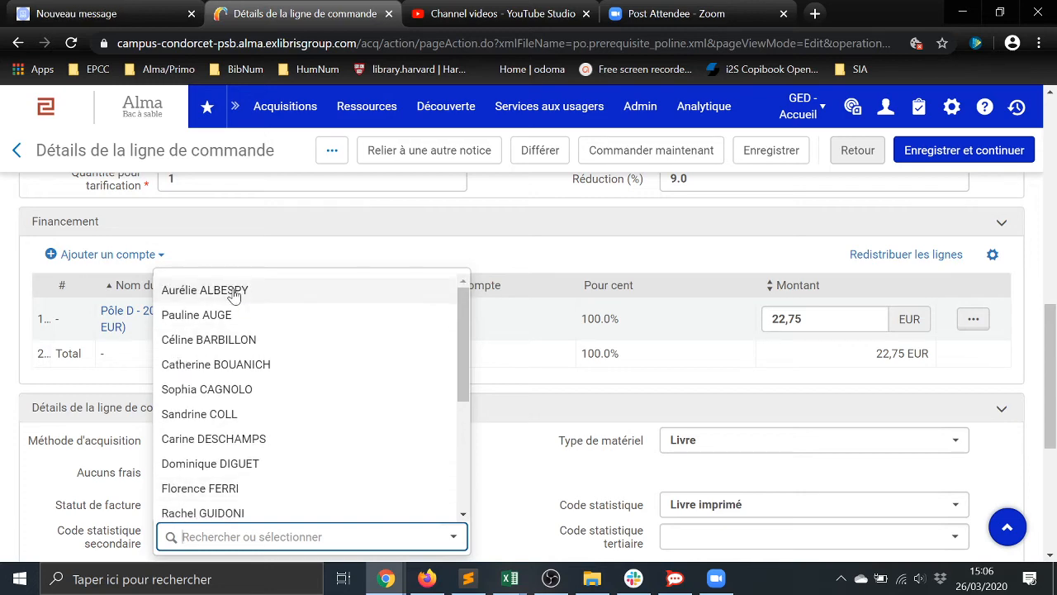
left_click(235, 296)
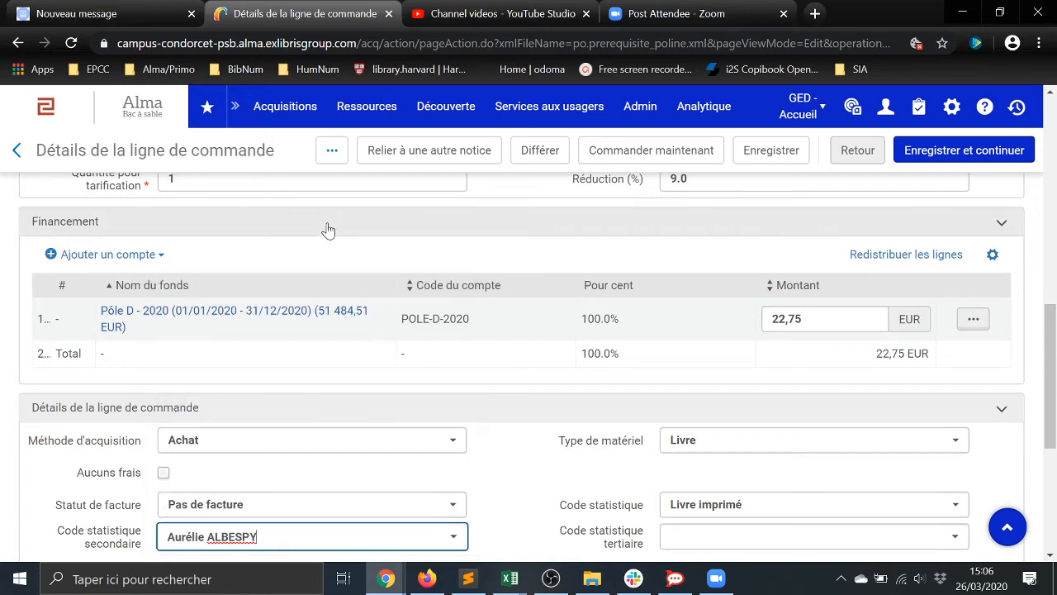
scroll(323, 248, "down", 2)
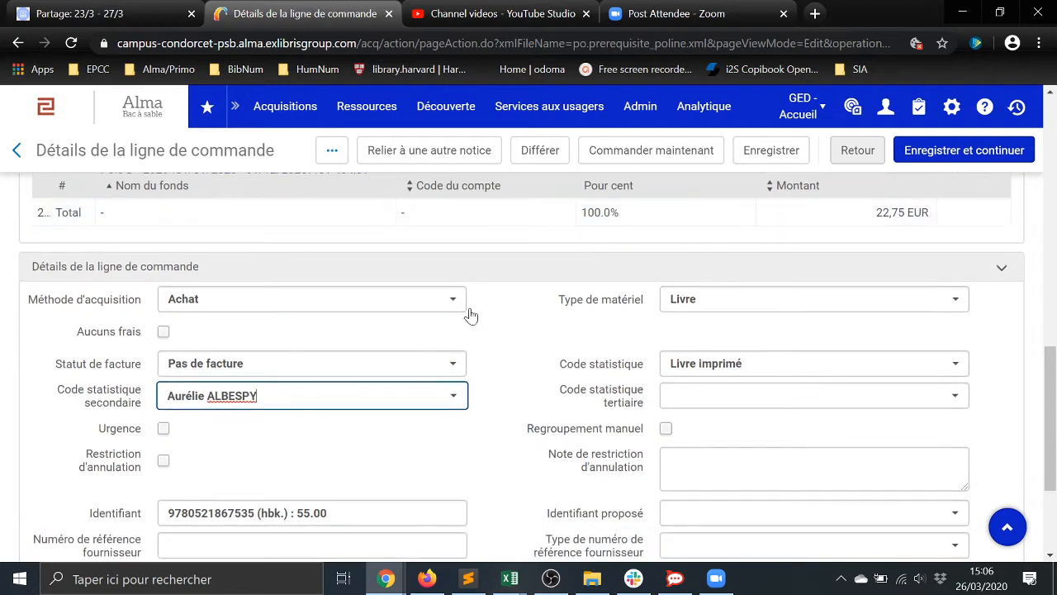
left_click(513, 331)
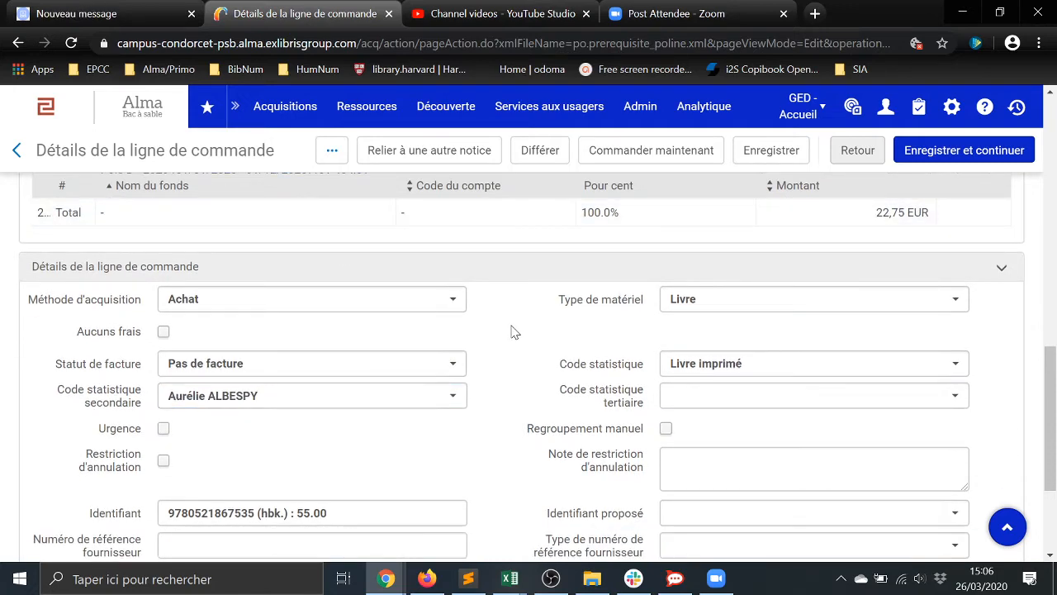
Review the order line's pricing, financing and detail fields, focusing on the secondary statistical code.
scroll(513, 331, "up", 6)
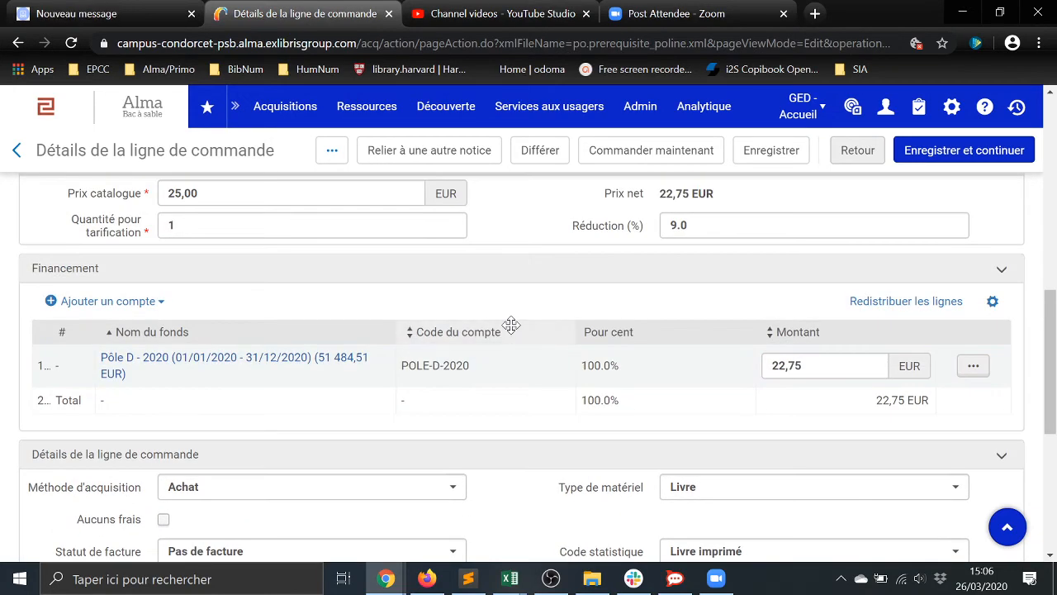
scroll(514, 331, "down", 6)
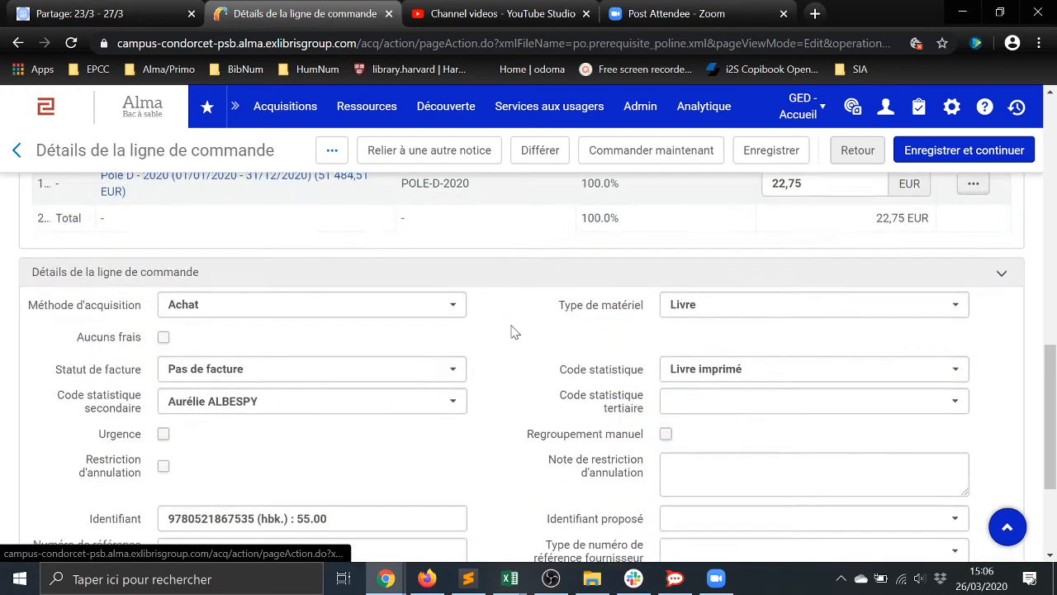
scroll(511, 331, "down", 1)
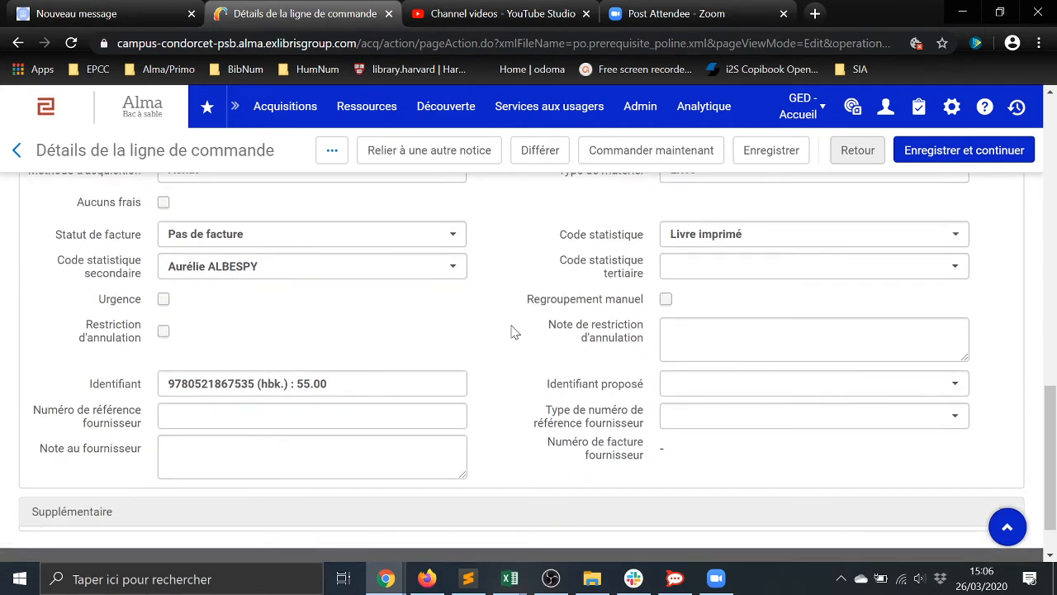
scroll(508, 333, "up", 2)
double_click(71, 386)
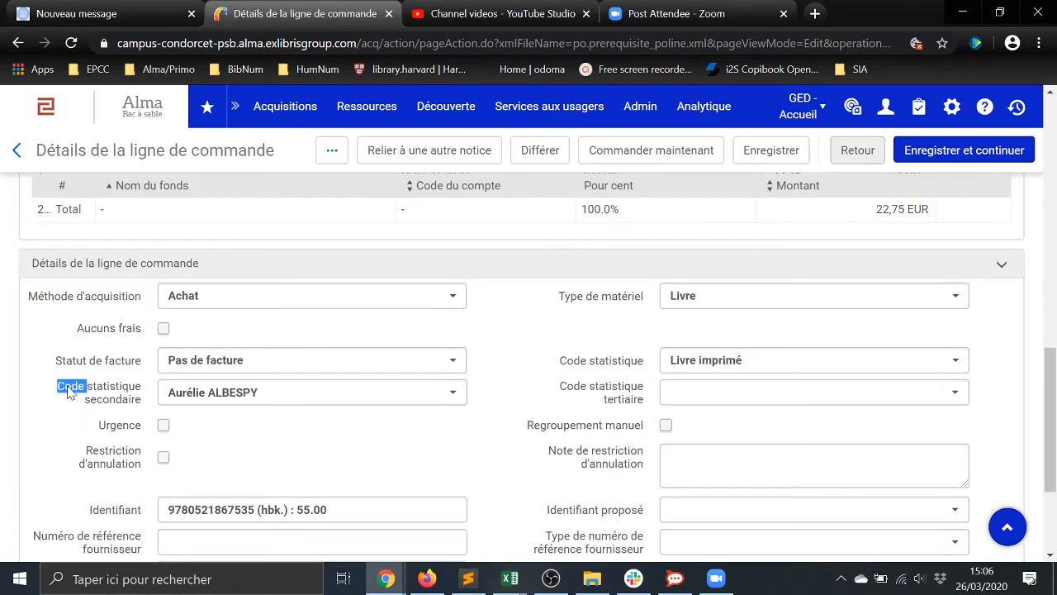
left_click_drag(71, 385, 128, 403)
left_click(128, 401)
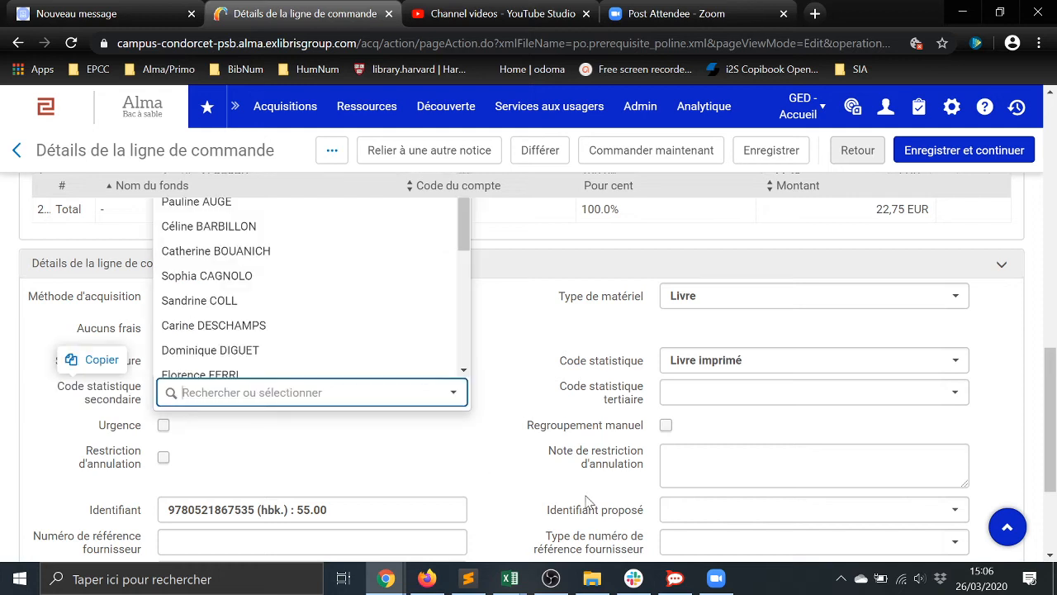
double_click(532, 442)
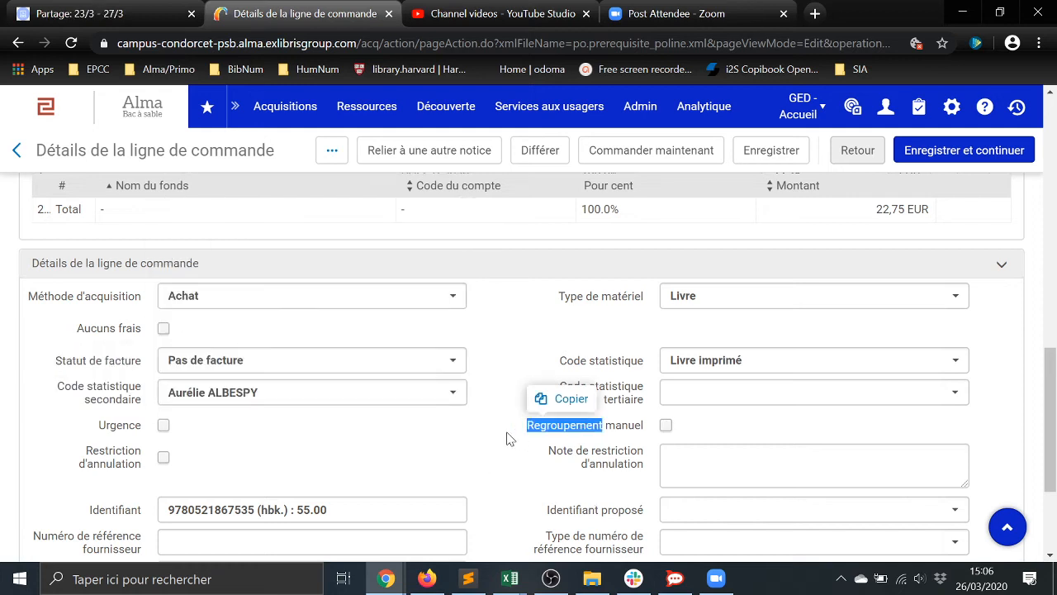
left_click(505, 326)
Check the options offered for the order line's tertiary statistical code and suggested identifier, leaving both fields empty.
left_click(814, 392)
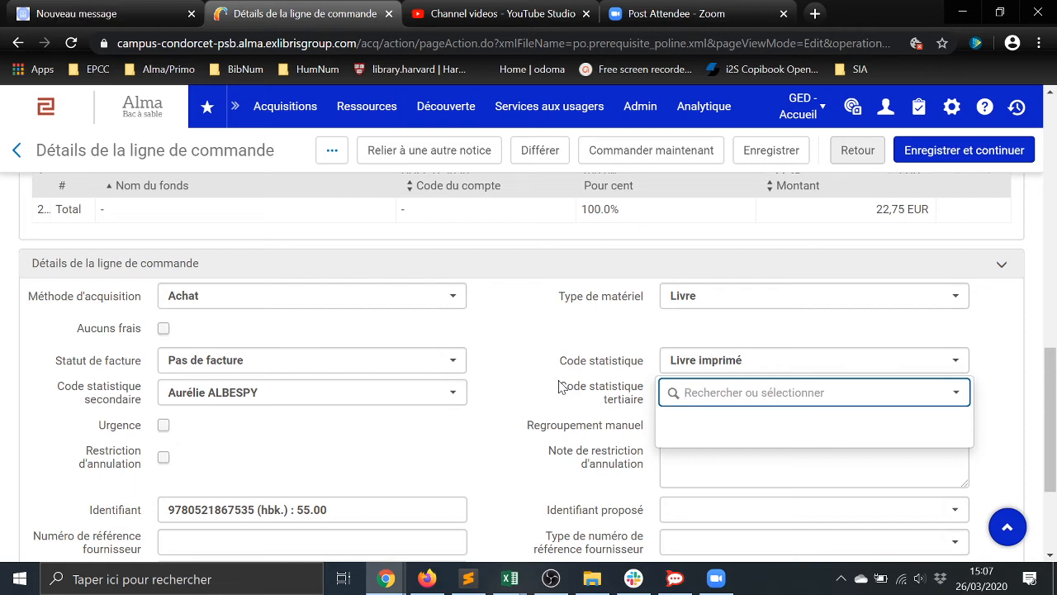
scroll(562, 392, "down", 1)
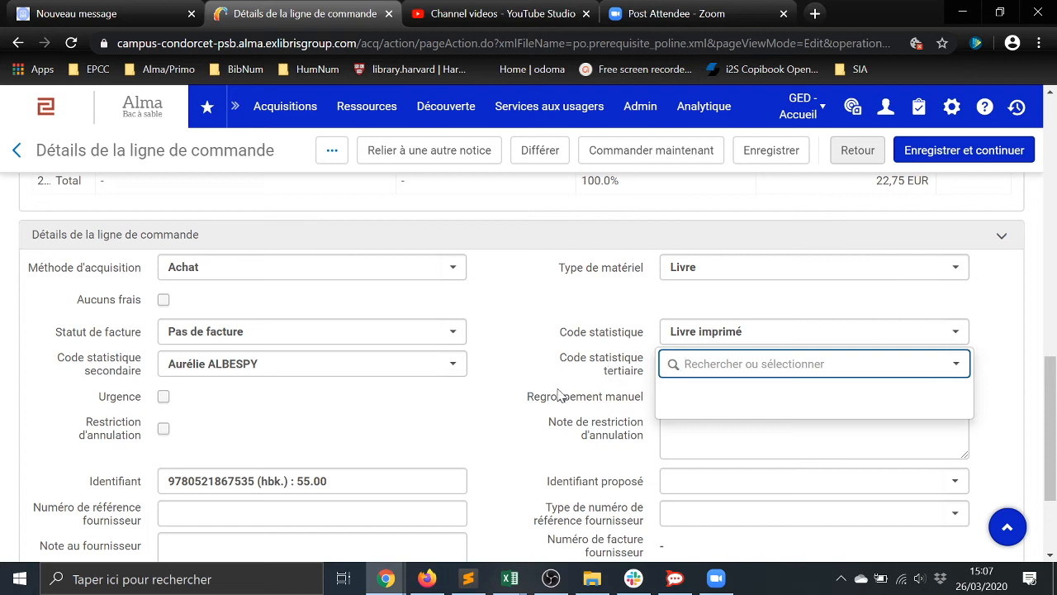
scroll(578, 367, "down", 3)
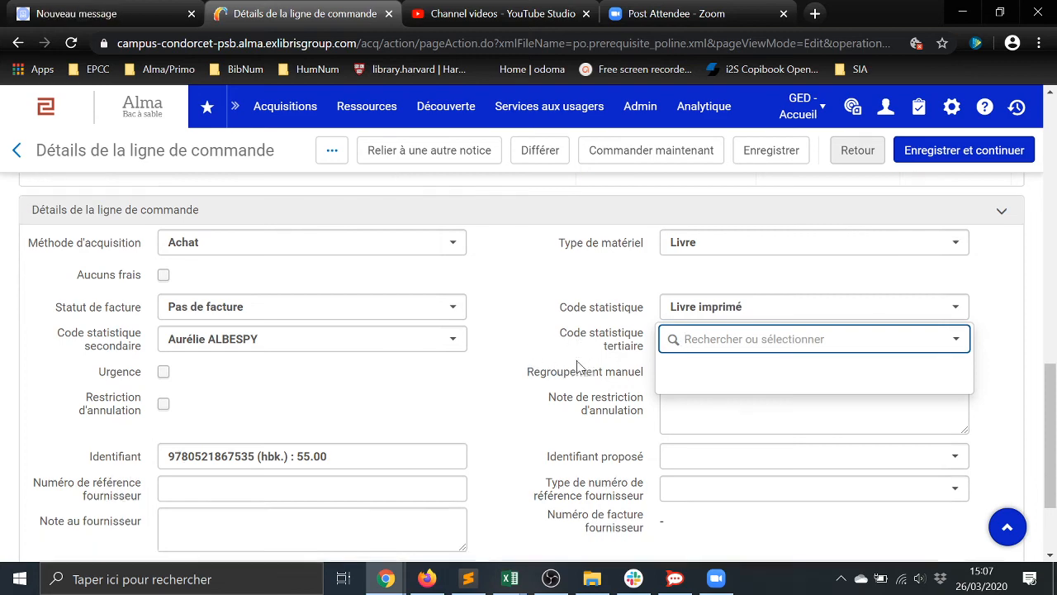
left_click(555, 374)
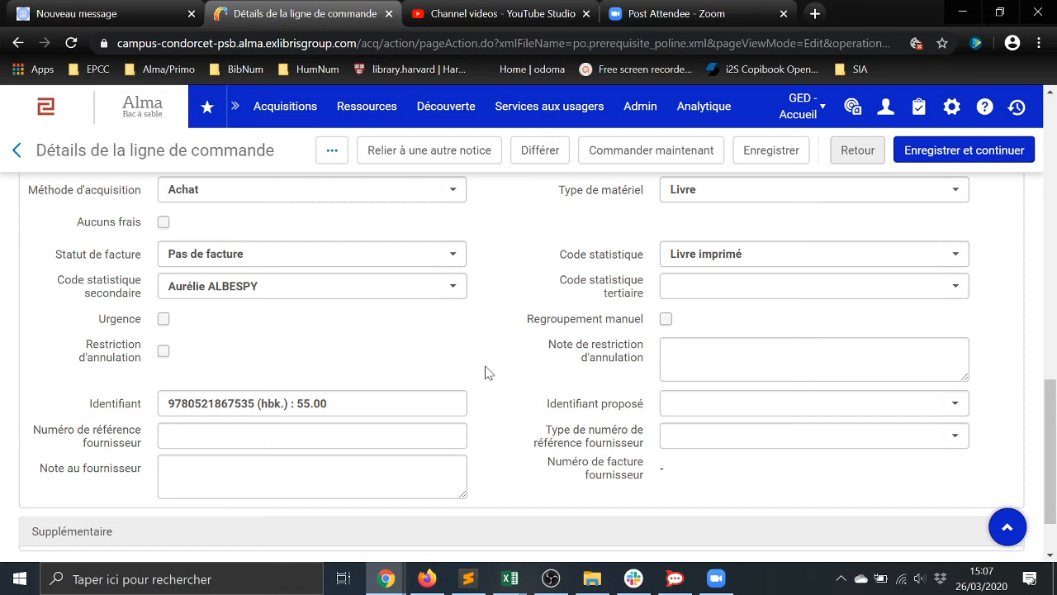
scroll(508, 379, "down", 2)
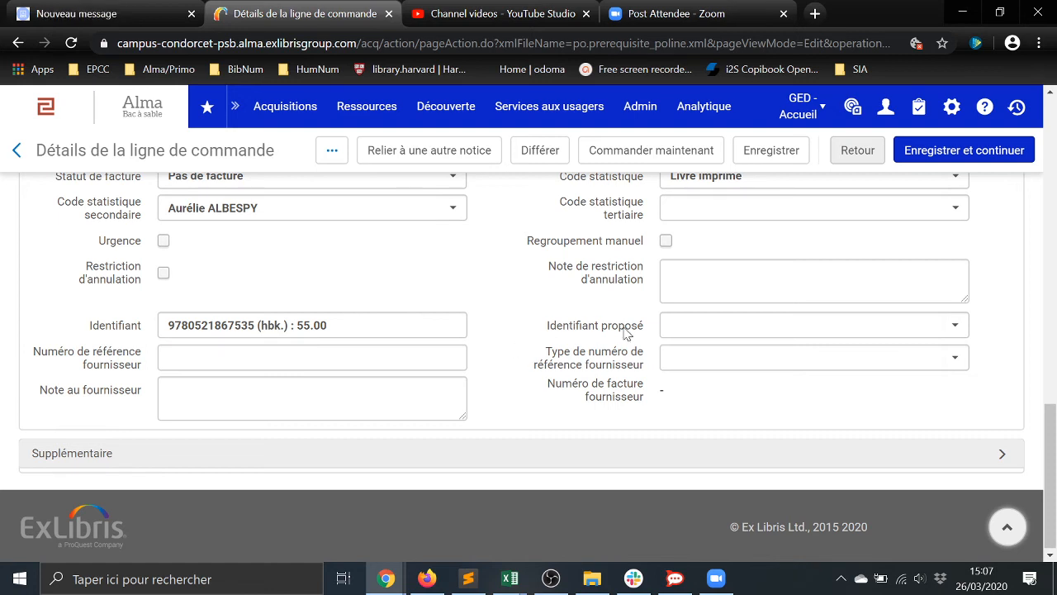
left_click(717, 325)
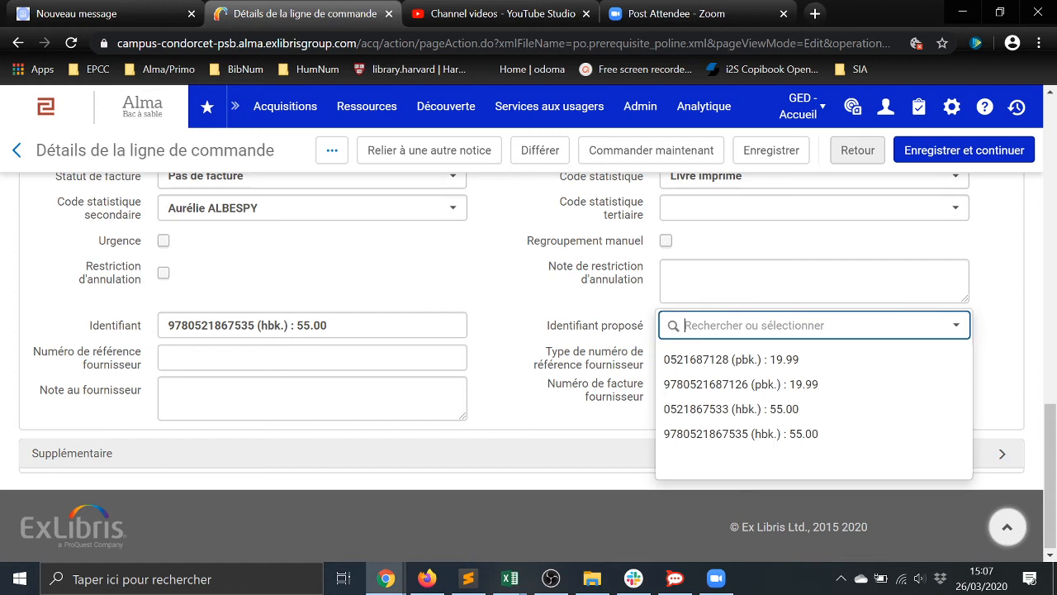
left_click(559, 350)
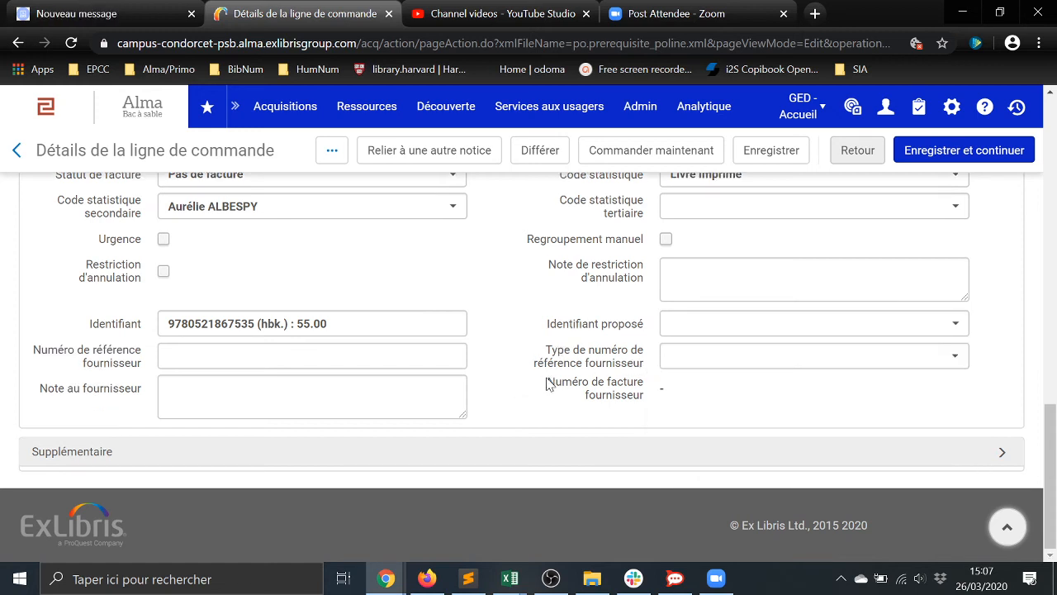
Enter "Some lame text for now" as the order line's note to the supplier.
left_click_drag(42, 388, 141, 389)
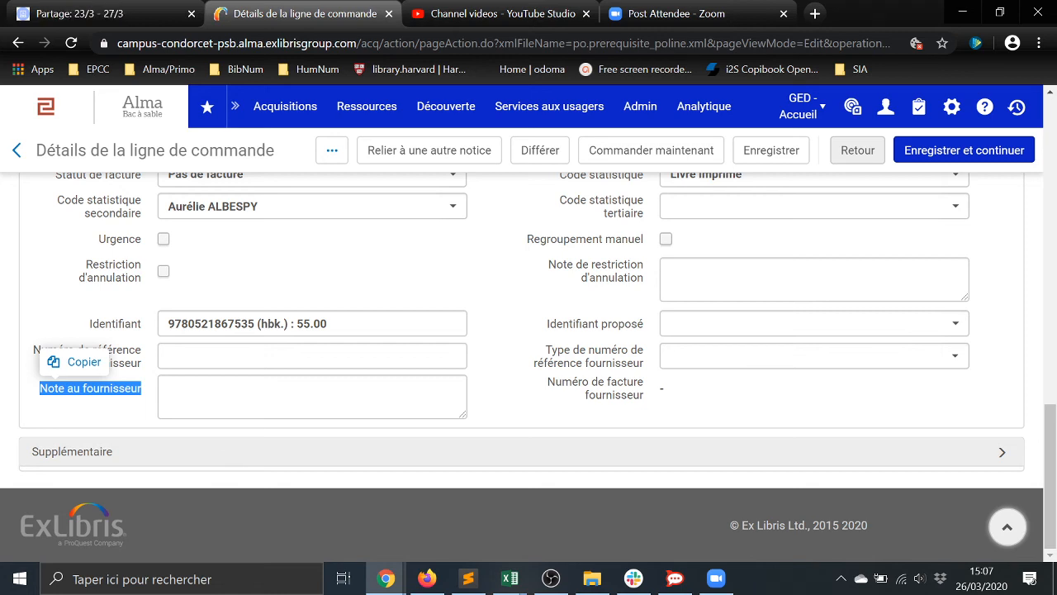
left_click(313, 397)
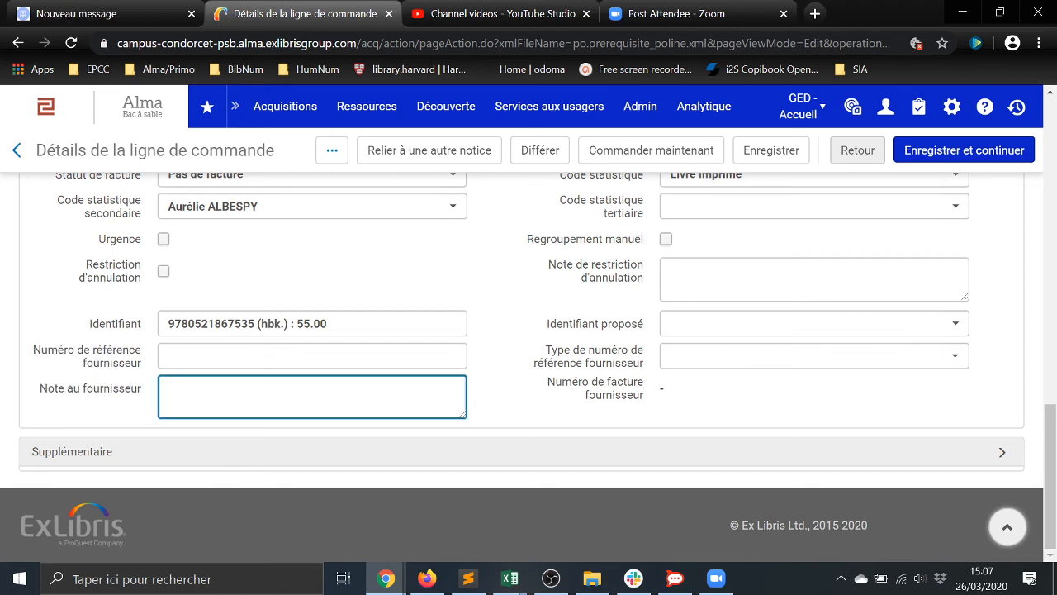
type("Some lame text for n")
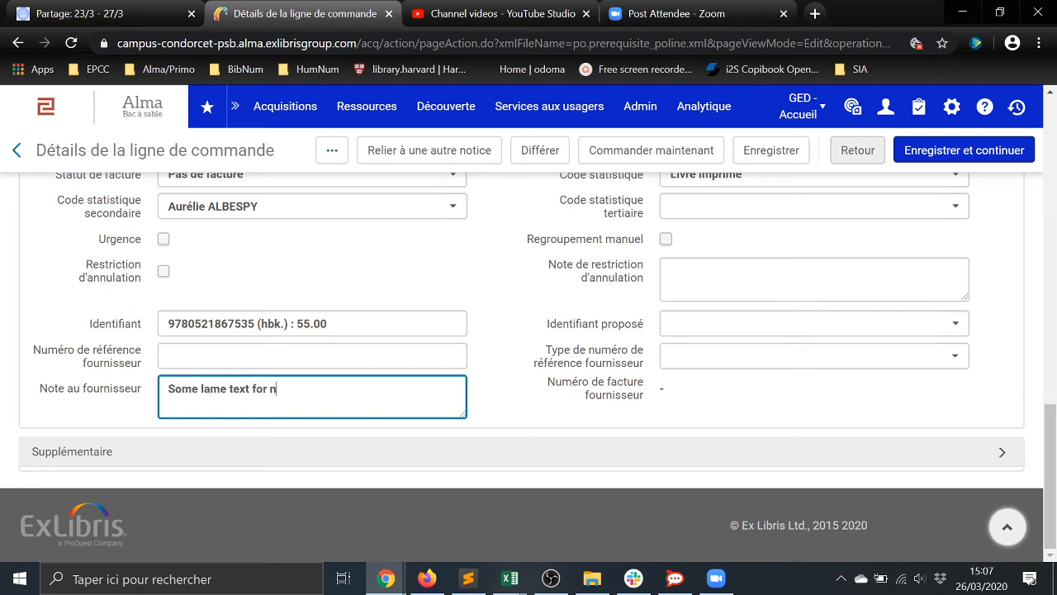
type("ow")
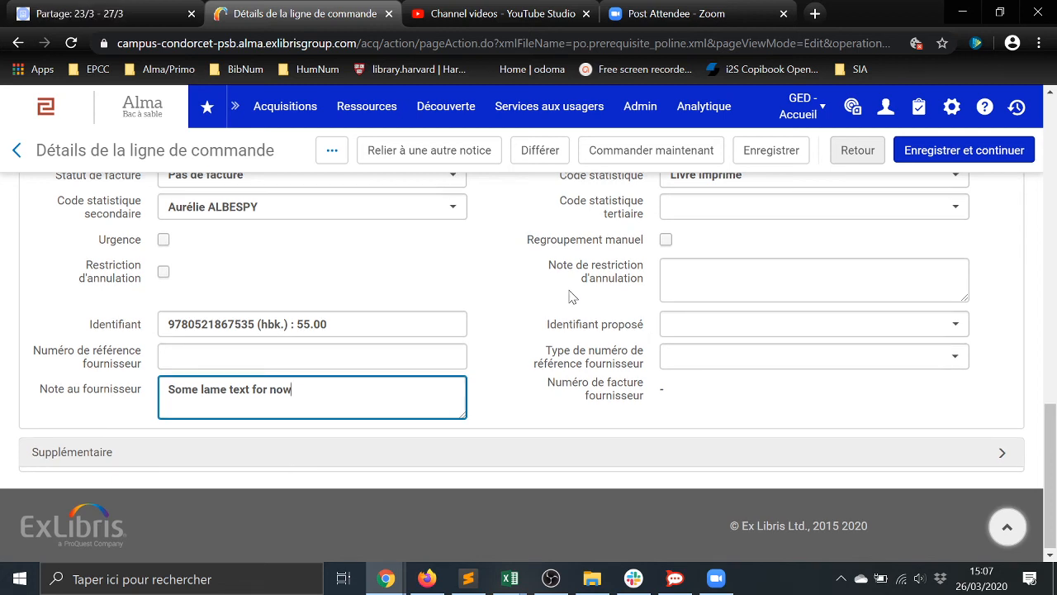
Save the completed order line and continue its processing, accepting the brief bibliographic record.
scroll(570, 297, "up", 10)
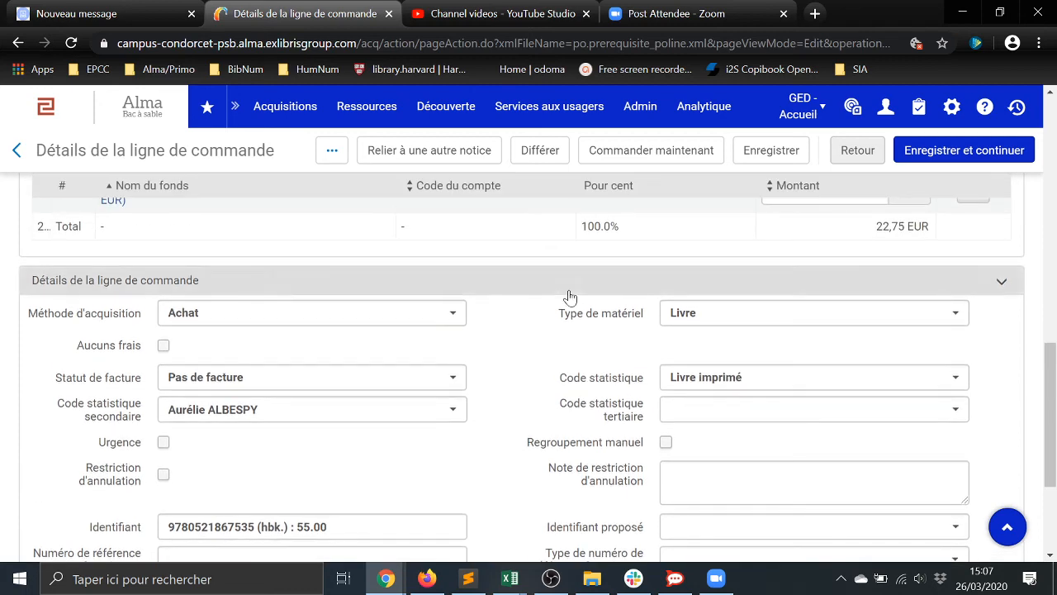
scroll(570, 298, "up", 2)
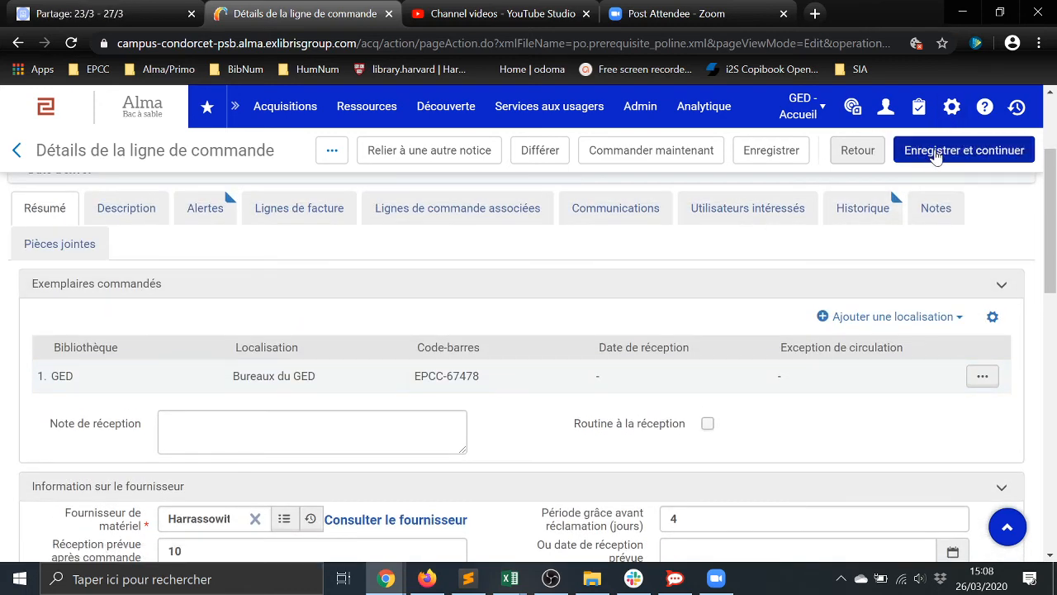
left_click(684, 160)
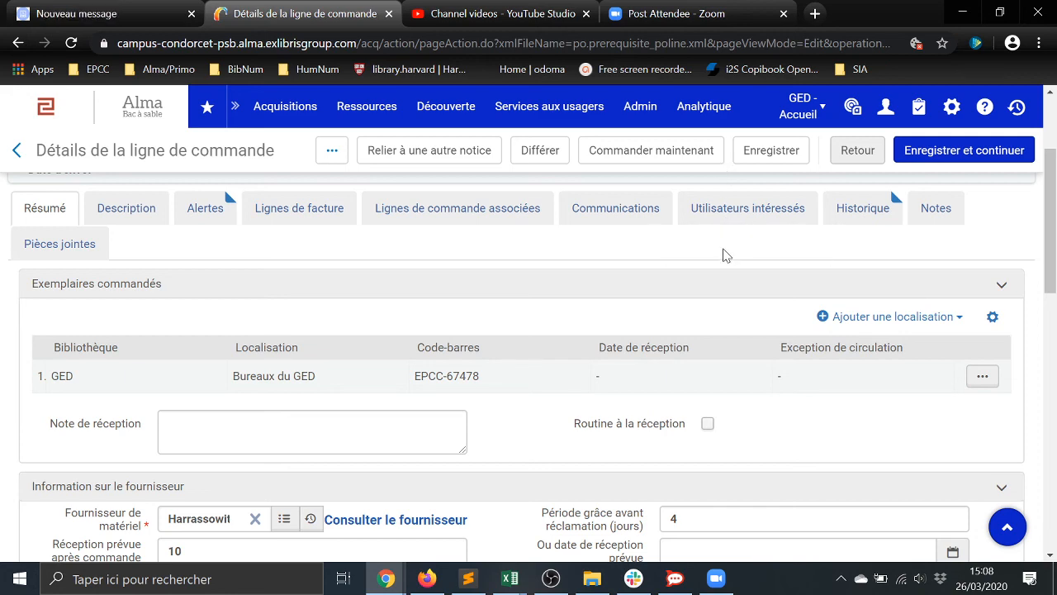
scroll(724, 254, "up", 2)
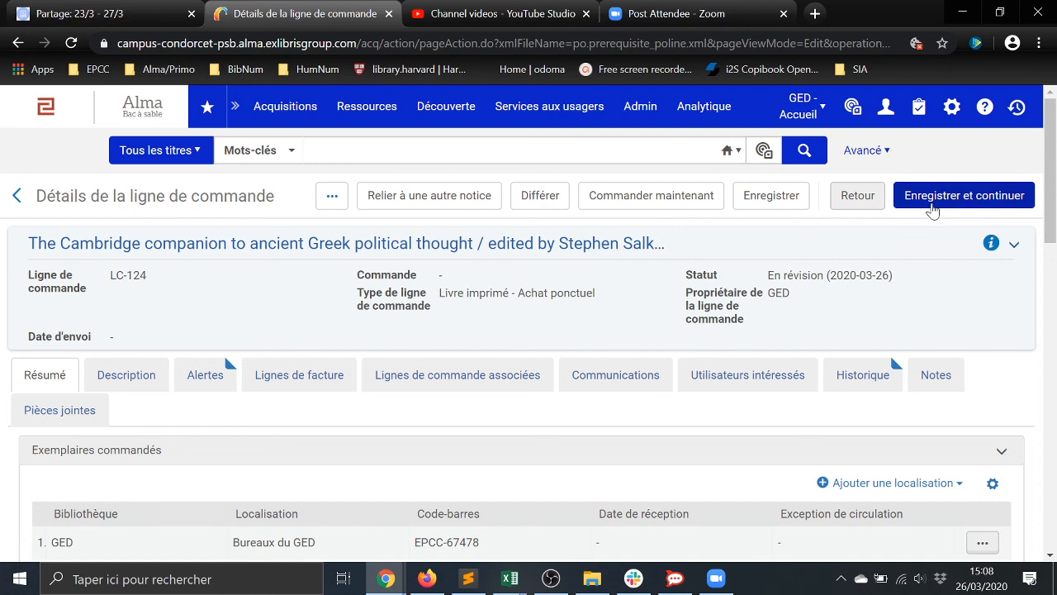
left_click(931, 206)
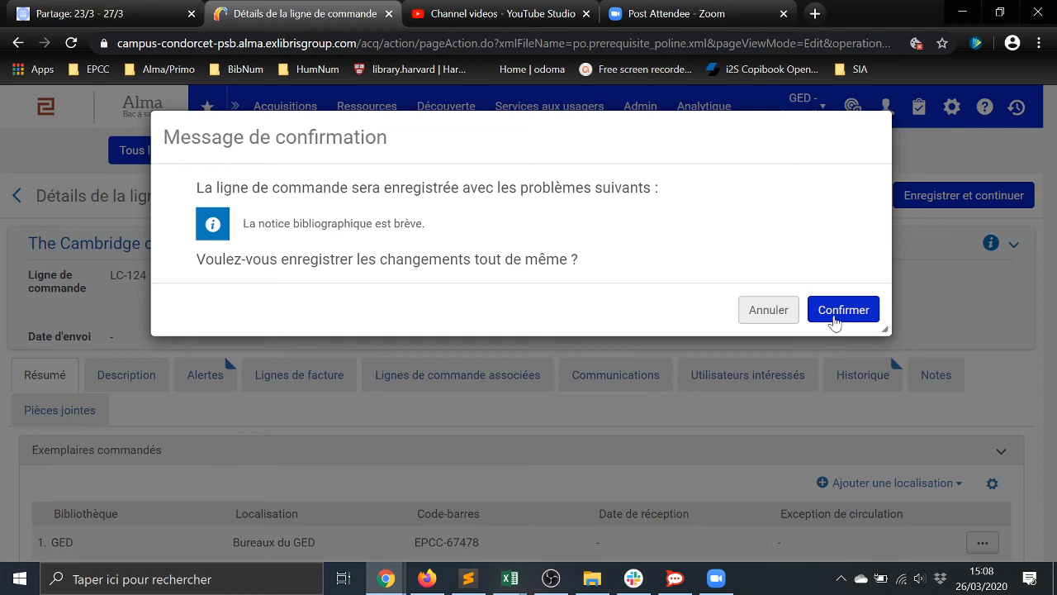
left_click(838, 312)
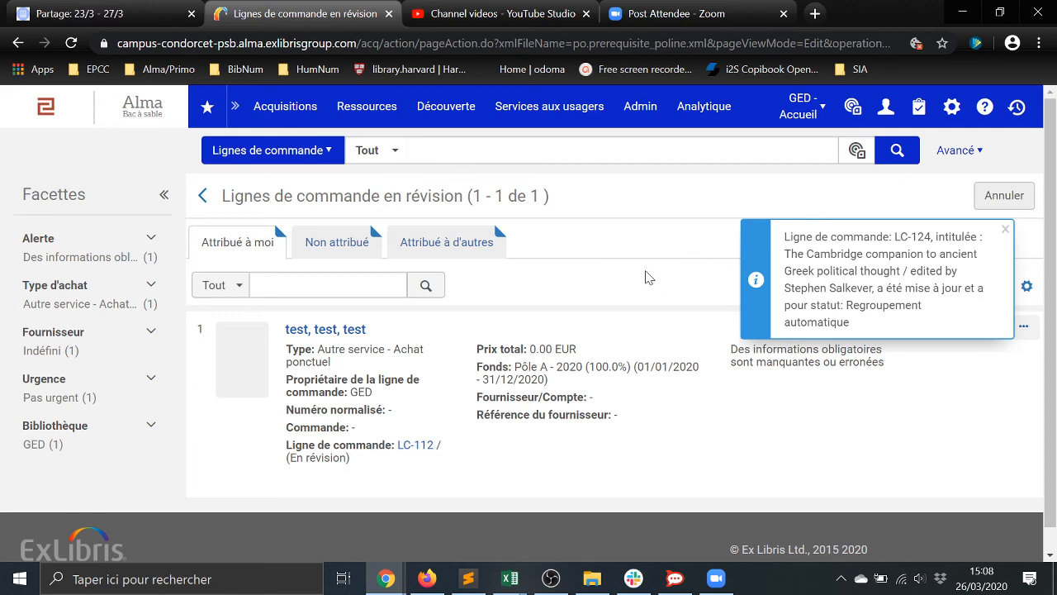
Look through the order lines in review assigned to the current account and the unassigned ones, and open those assigned to others.
scroll(648, 278, "down", 1)
scroll(648, 278, "up", 1)
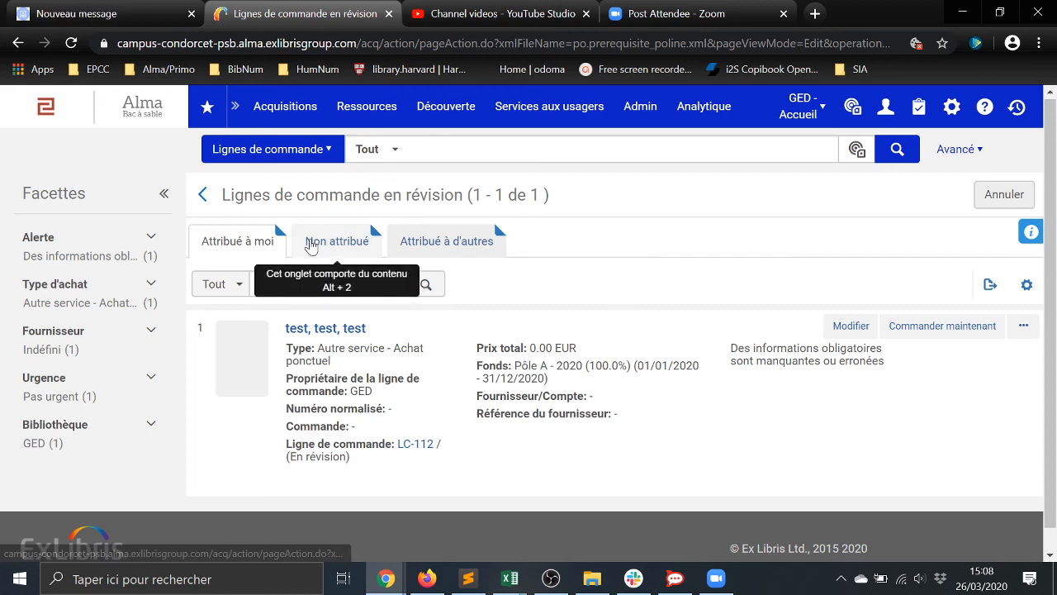
left_click(365, 243)
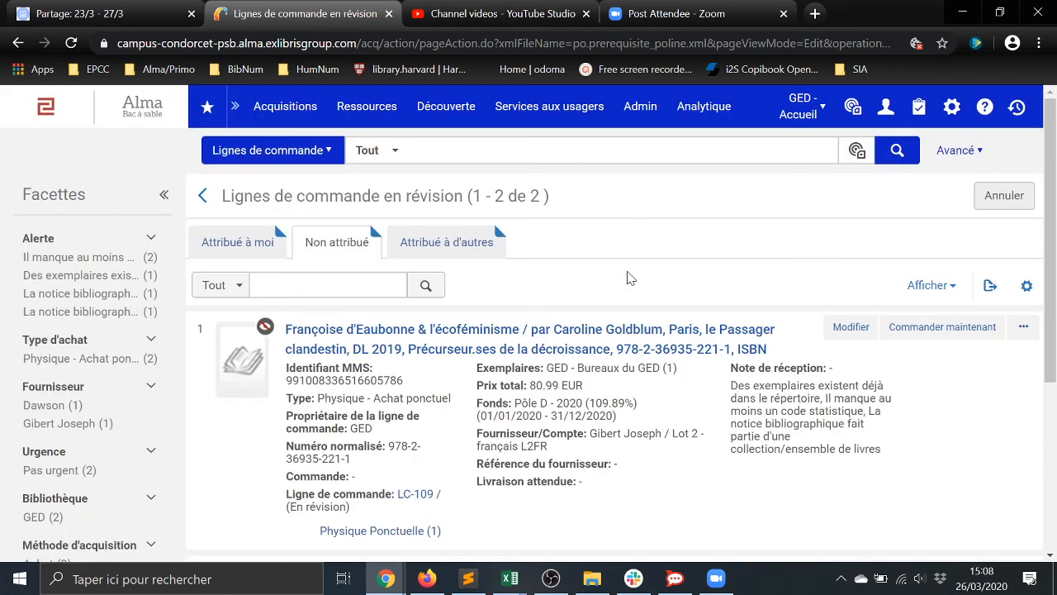
scroll(578, 277, "down", 3)
scroll(578, 277, "up", 3)
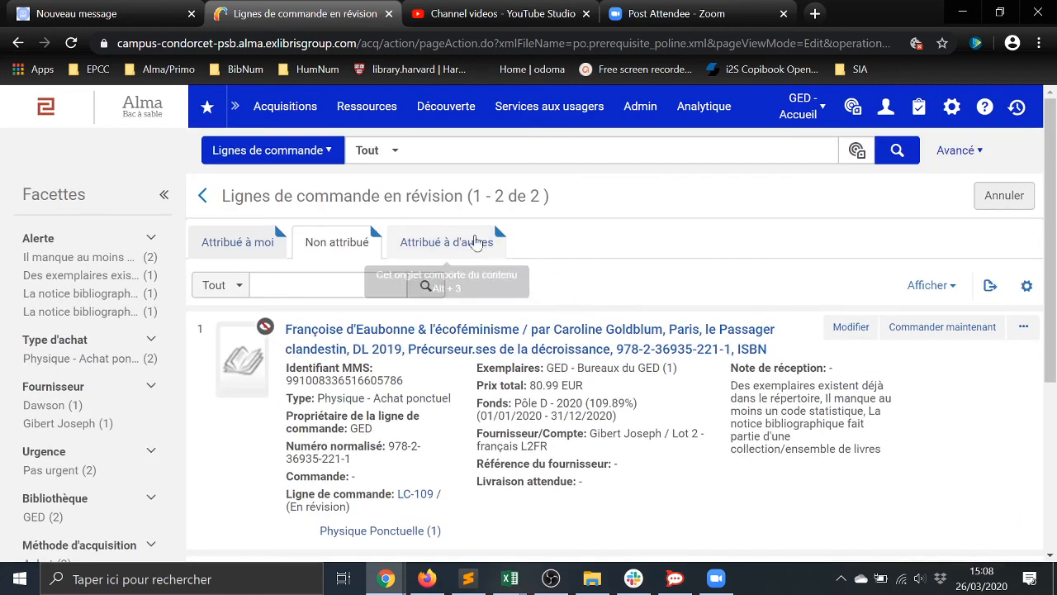
left_click(440, 242)
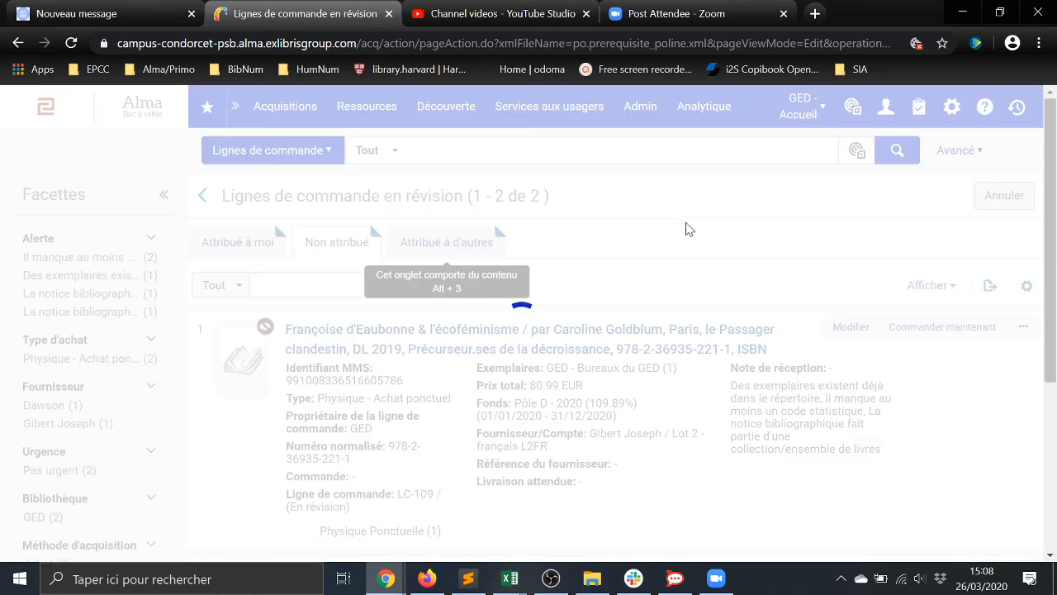